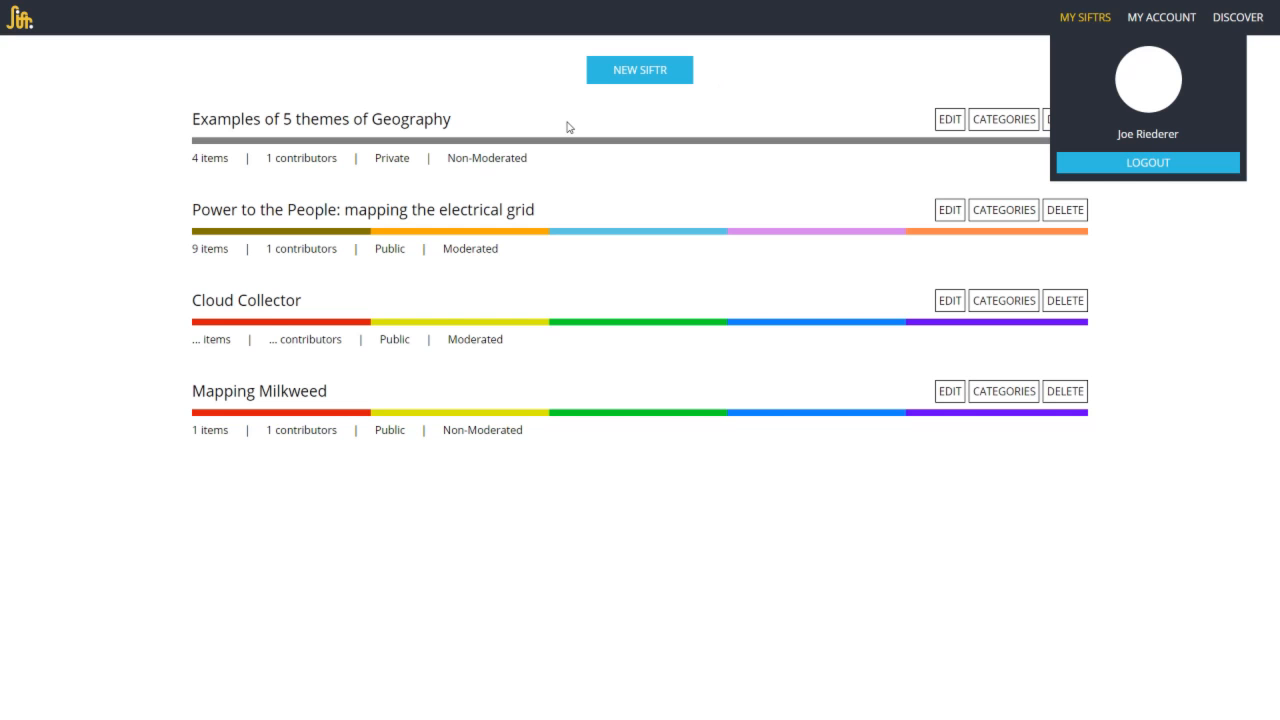
Create a new Siftr named "Food in the winter" with the categories "plants, animals".
{"action": "left_click", "coordinate": [636, 72]}
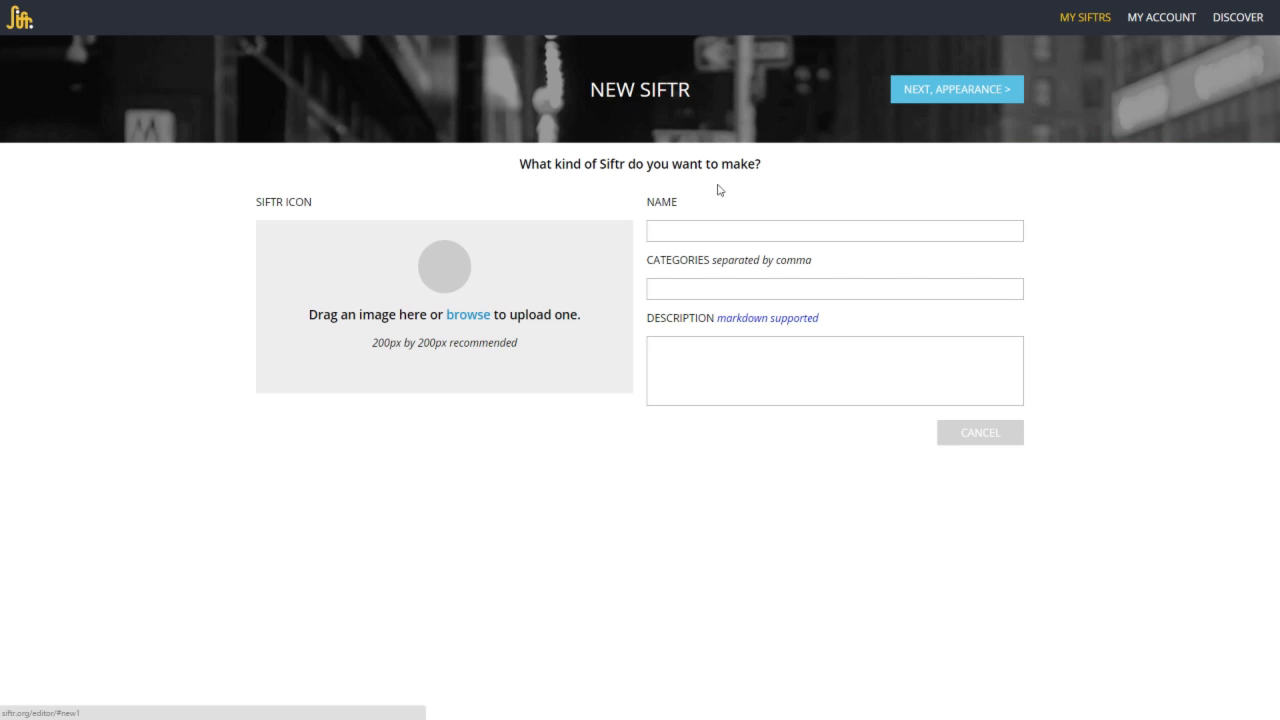
{"action": "left_click", "coordinate": [718, 238]}
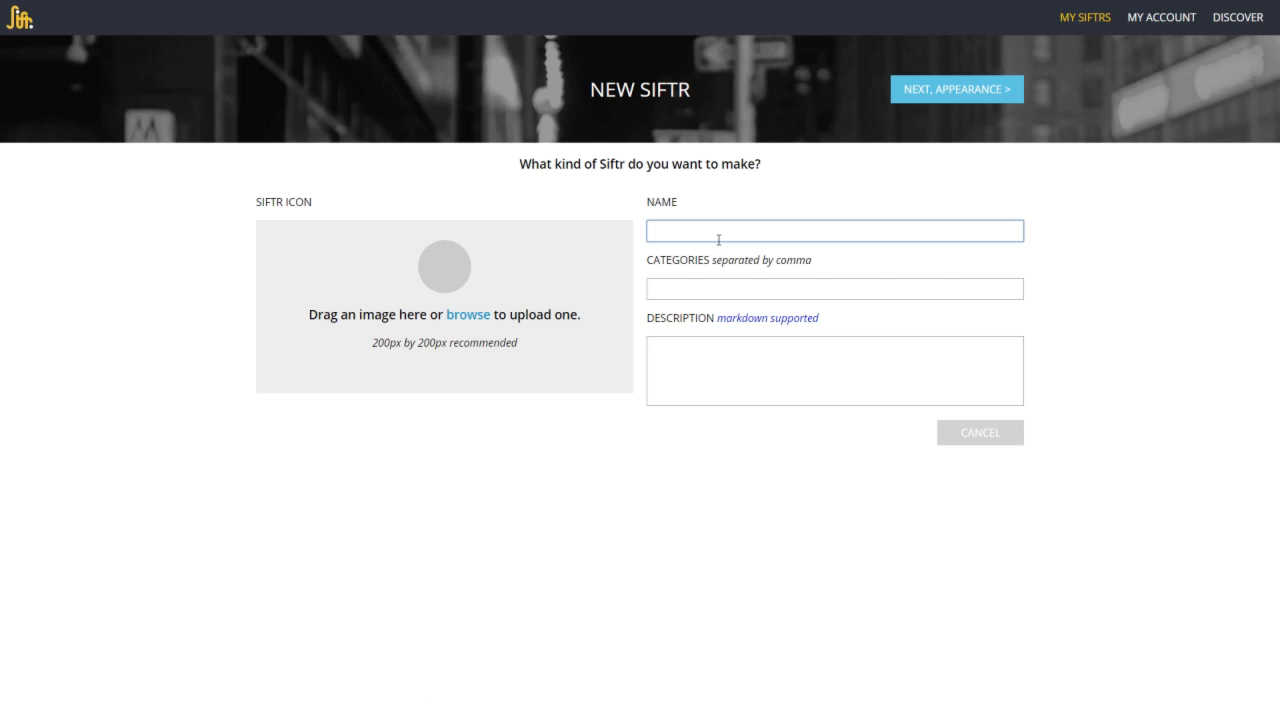
{"action": "type", "text": "Food in the winter"}
{"action": "left_click", "coordinate": [728, 295]}
{"action": "type", "text": "plants"}
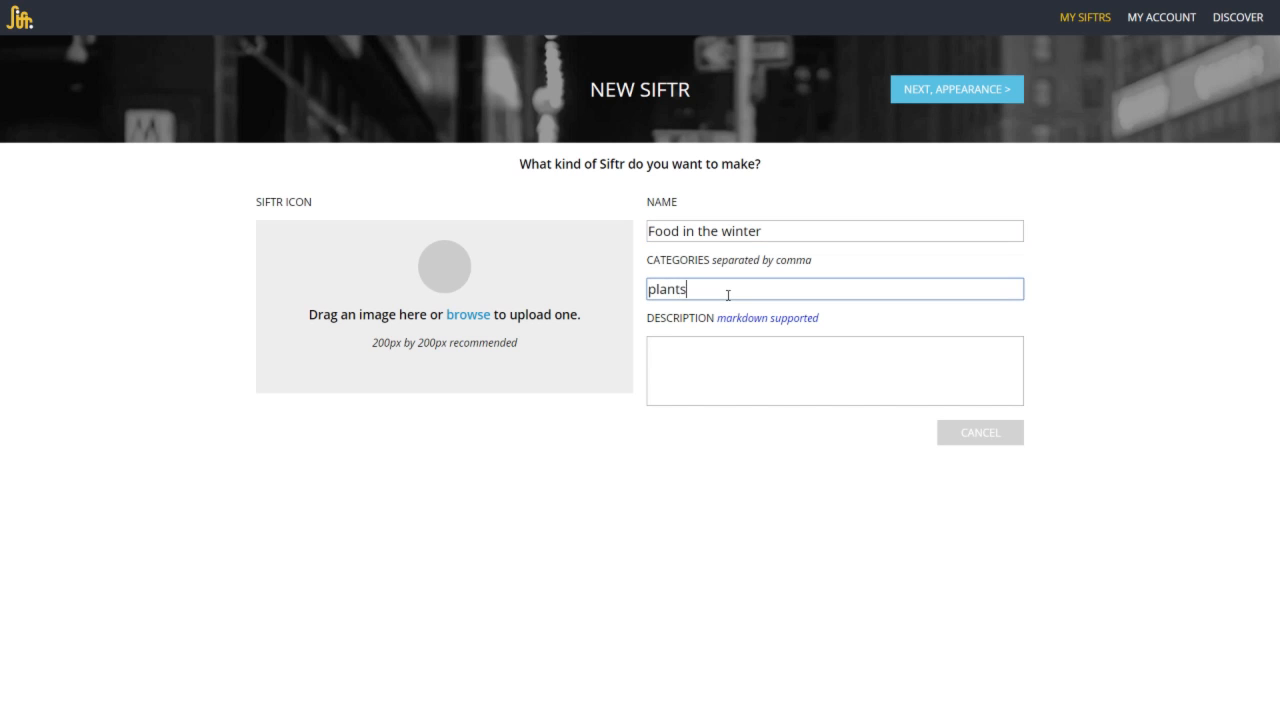
{"action": "type", "text": ", animals"}
Enter the description "Take pictures of plants and animals in the winter that are also food.".
{"action": "left_click", "coordinate": [737, 351]}
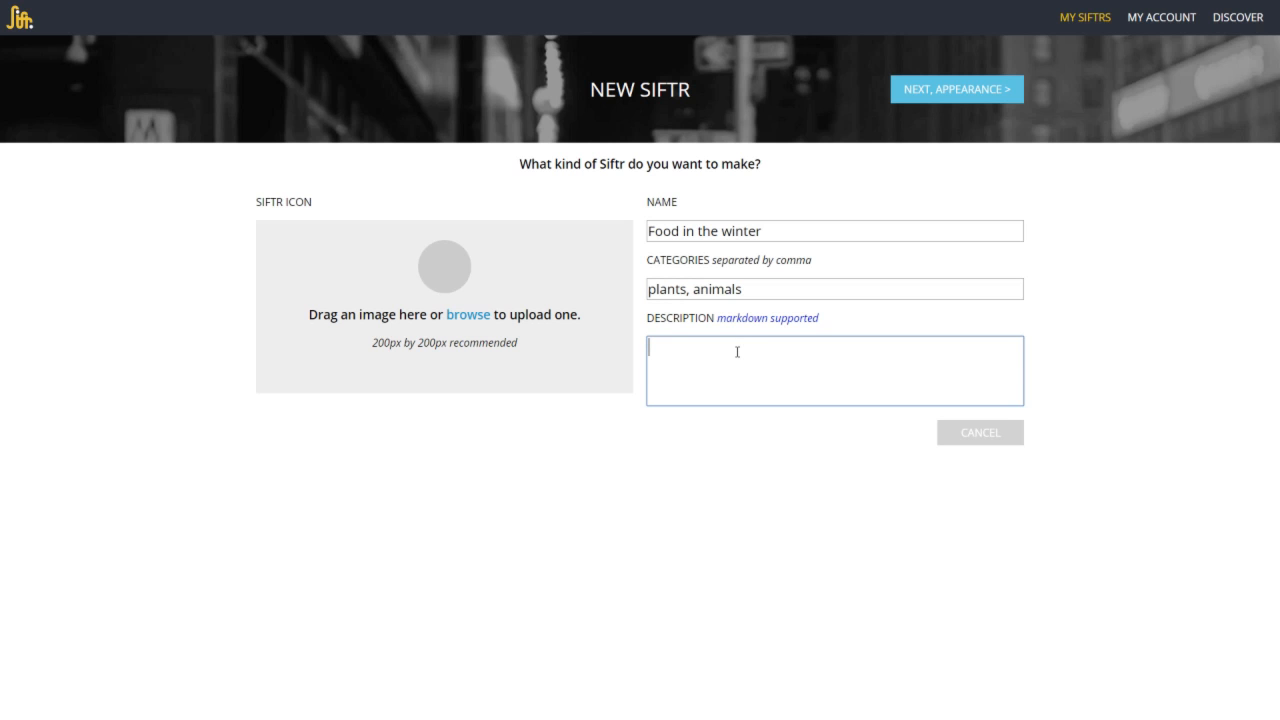
{"action": "type", "text": "Take"}
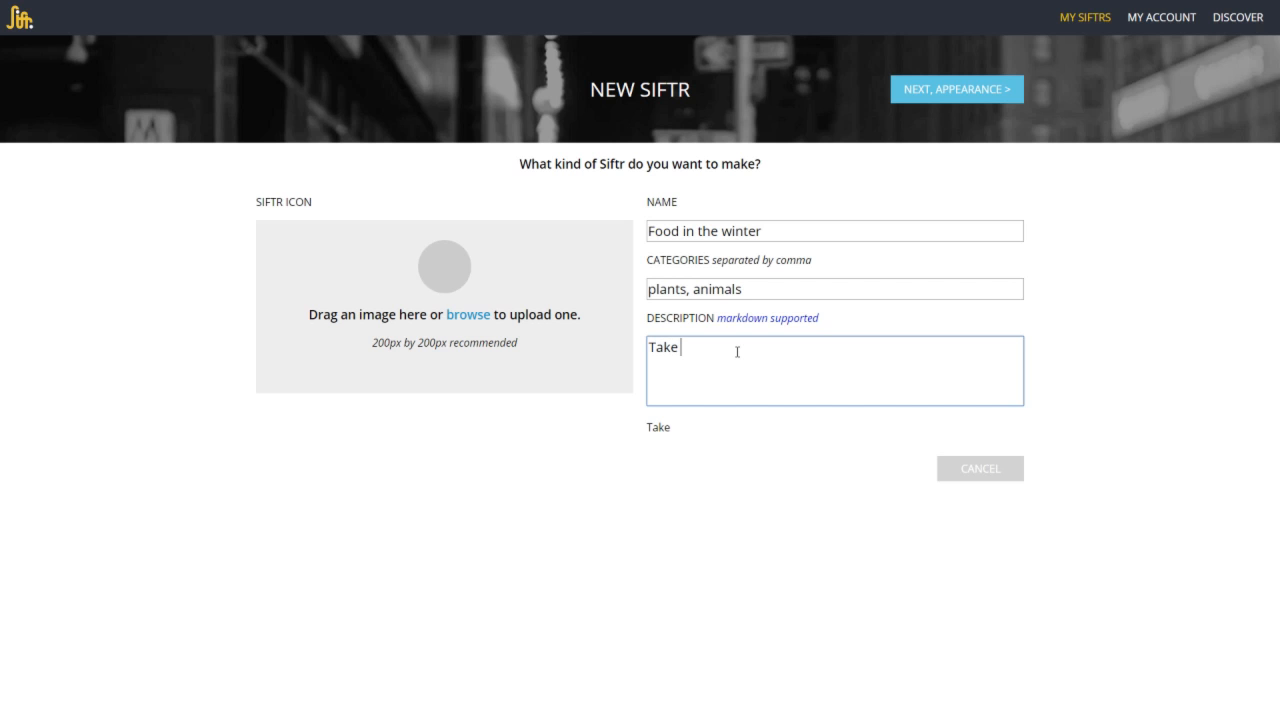
{"action": "type", "text": " pictures of plants and a"}
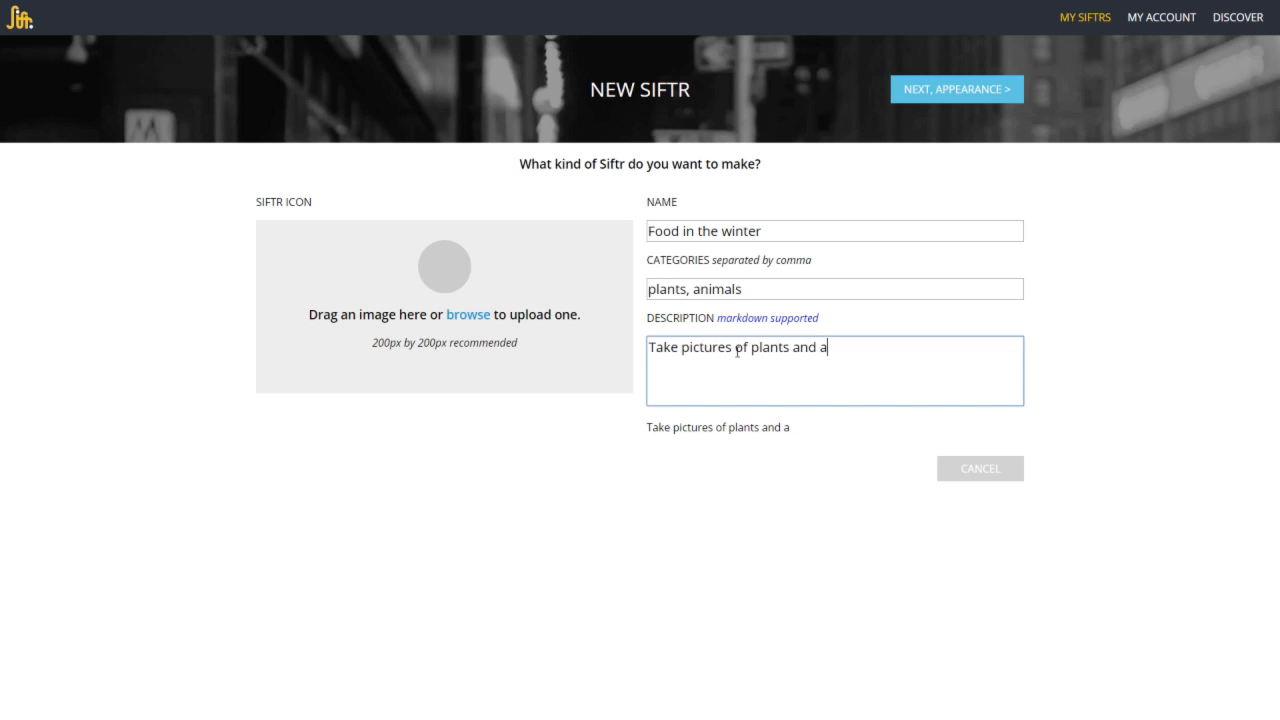
{"action": "type", "text": "nimals in e"}
{"action": "key", "text": "BackSpace"}
{"action": "type", "text": "the"}
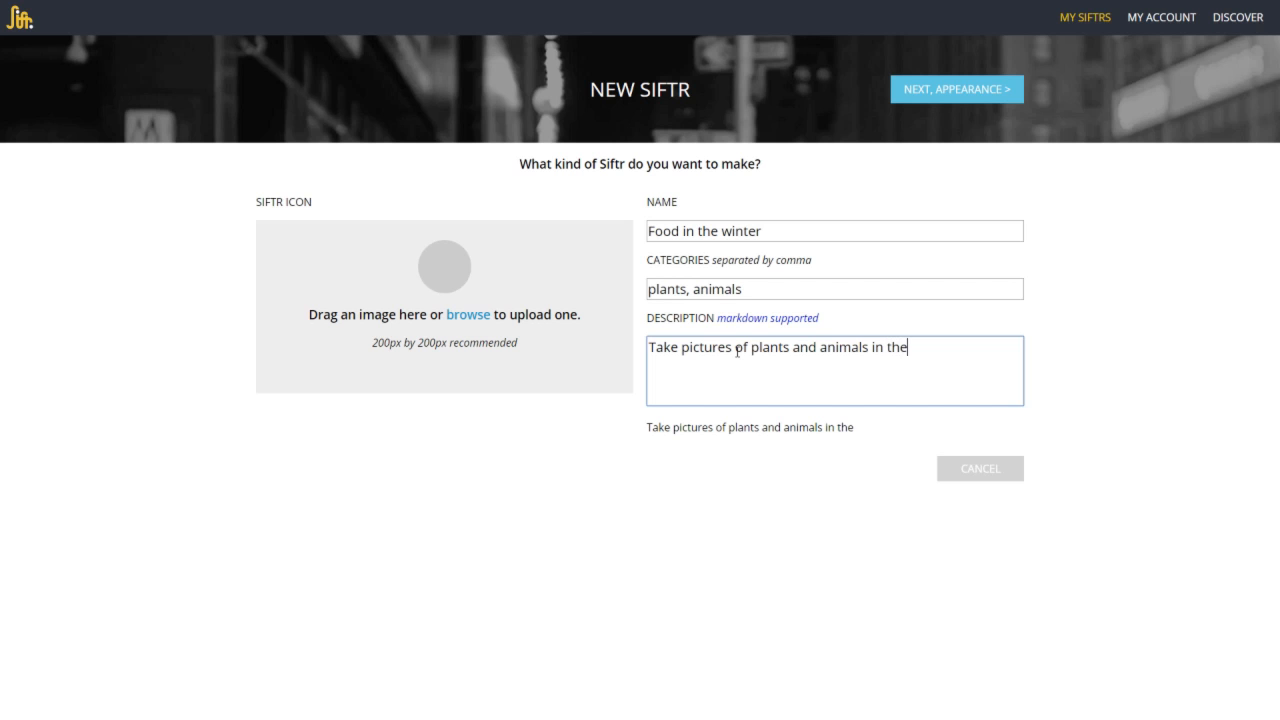
{"action": "type", "text": " winter that"}
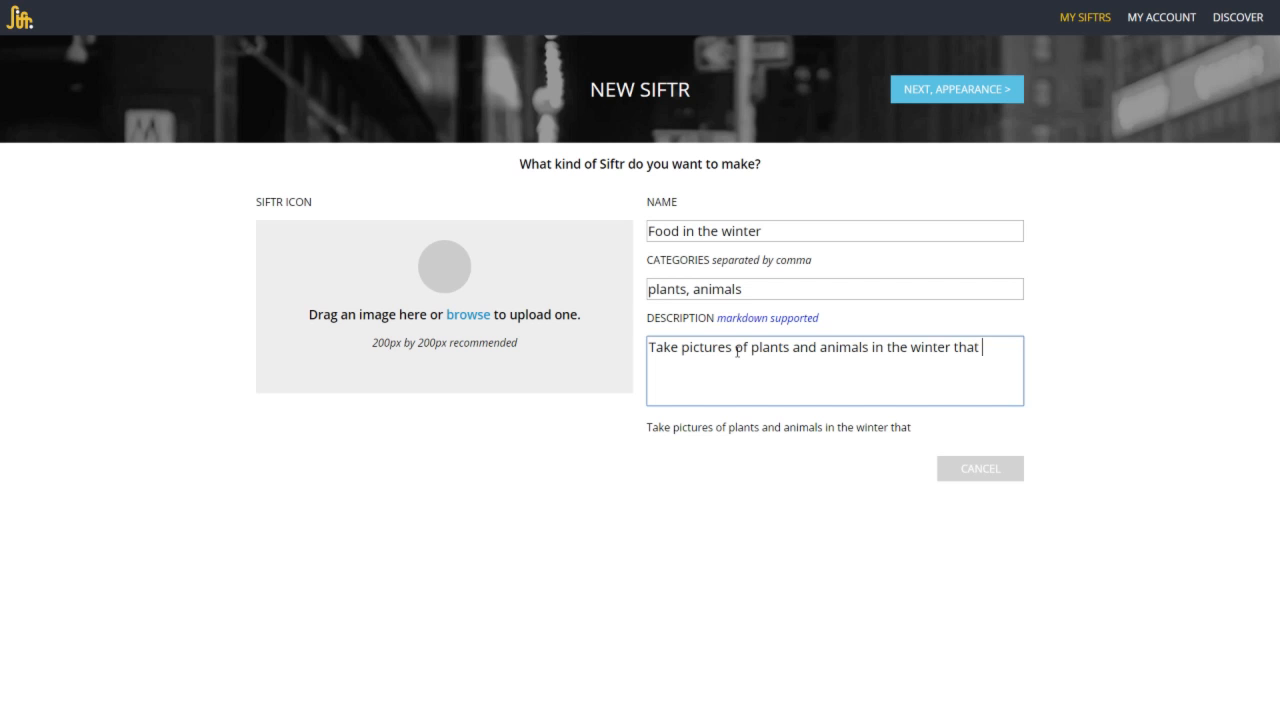
{"action": "type", "text": " are also food"}
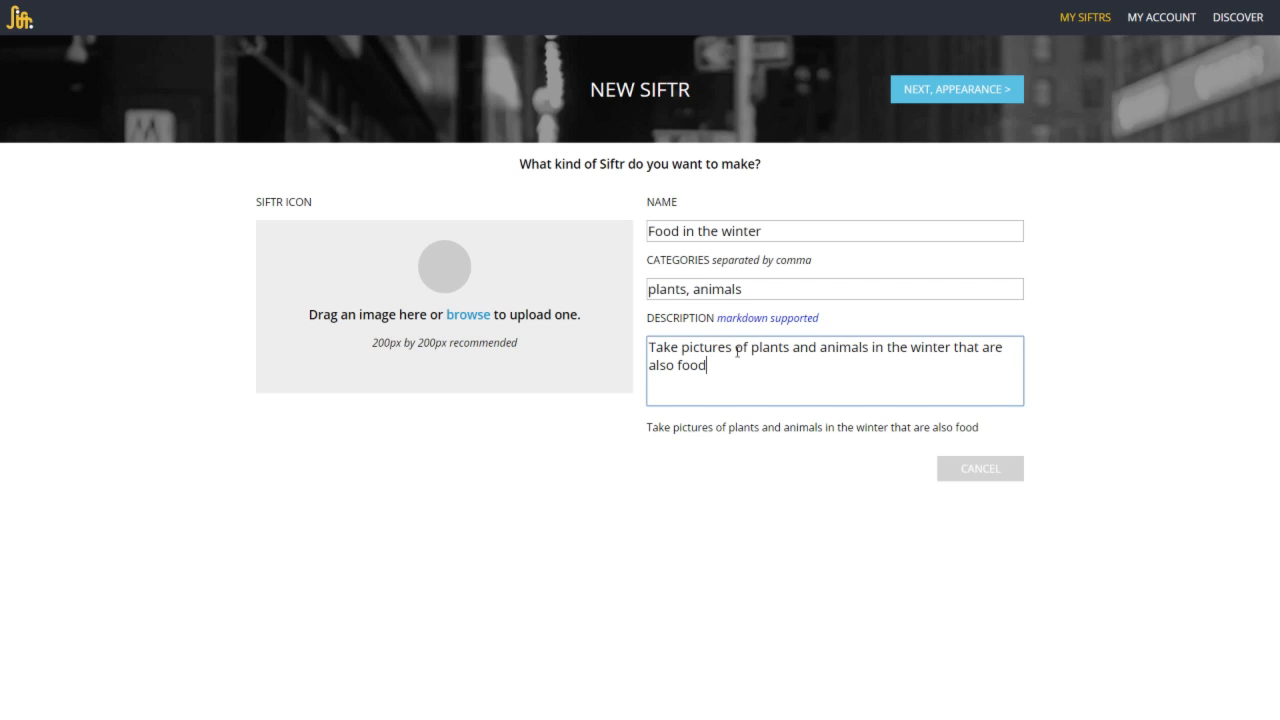
{"action": "type", "text": "."}
Upload the "basil jpg" image from the Sifter 2016 folder as the Siftr icon and continue to the appearance settings.
{"action": "left_click", "coordinate": [469, 315]}
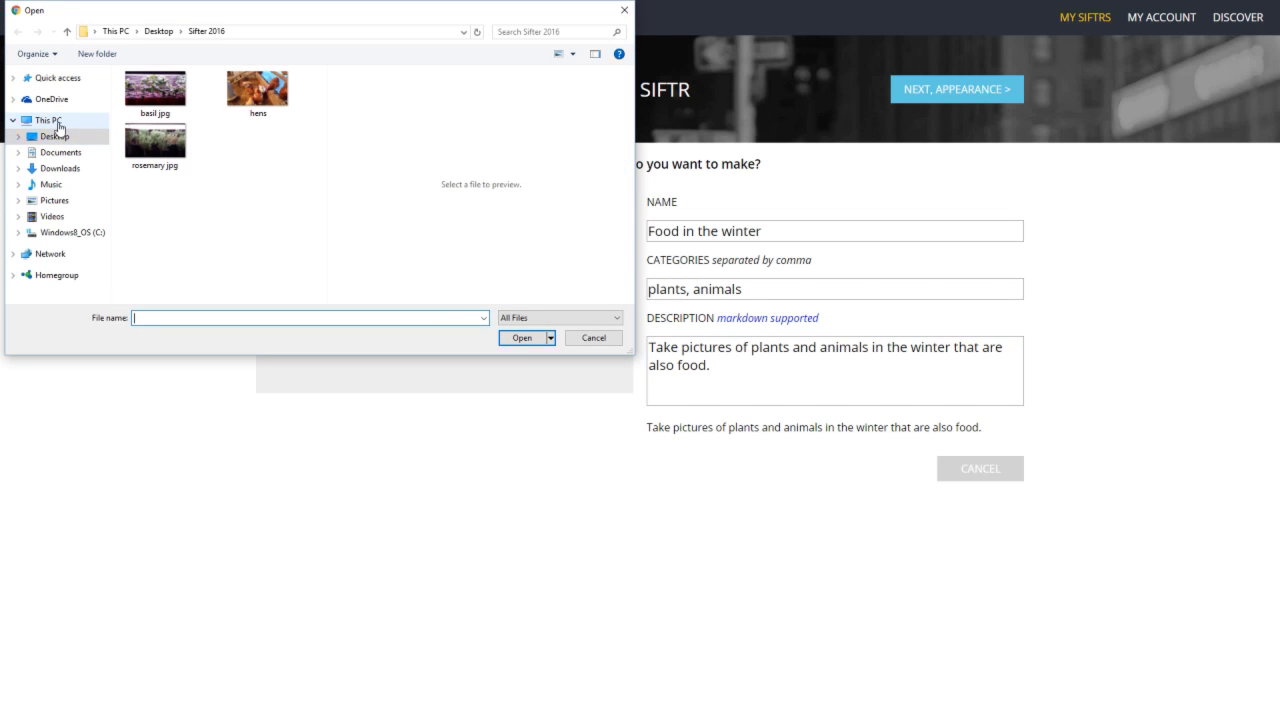
{"action": "left_click", "coordinate": [155, 91]}
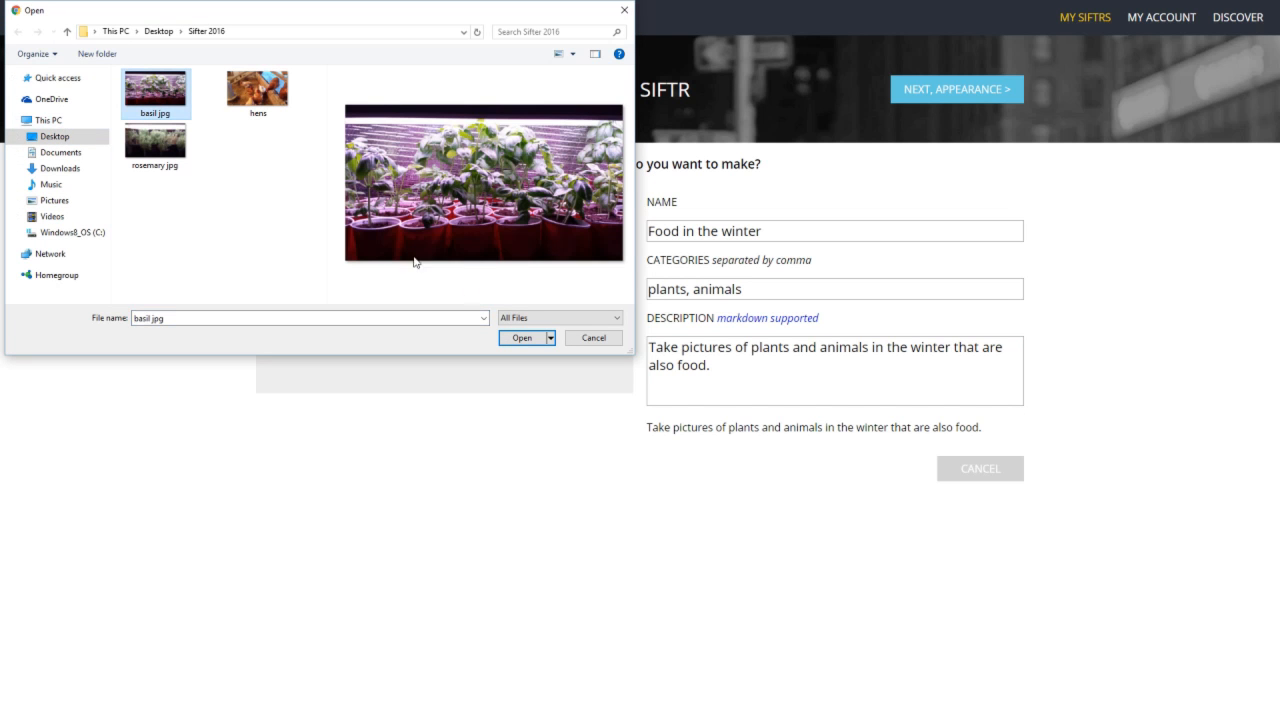
{"action": "left_click", "coordinate": [520, 339]}
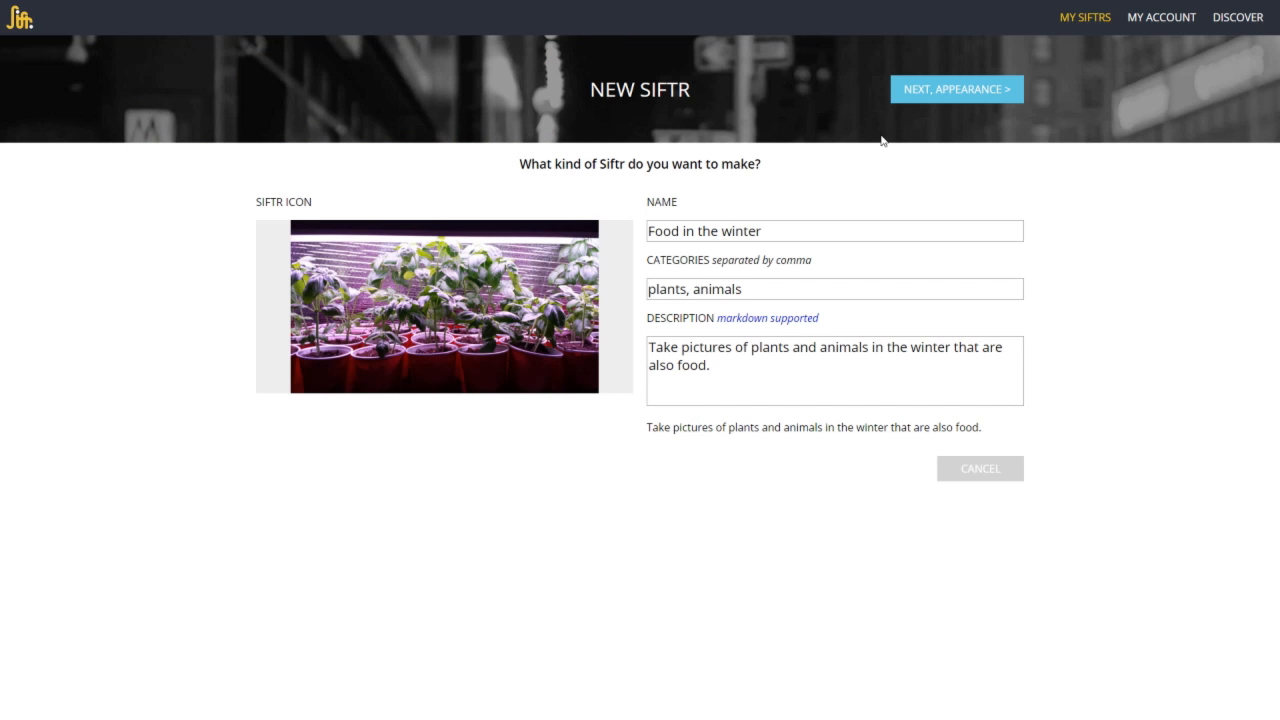
{"action": "left_click", "coordinate": [936, 96]}
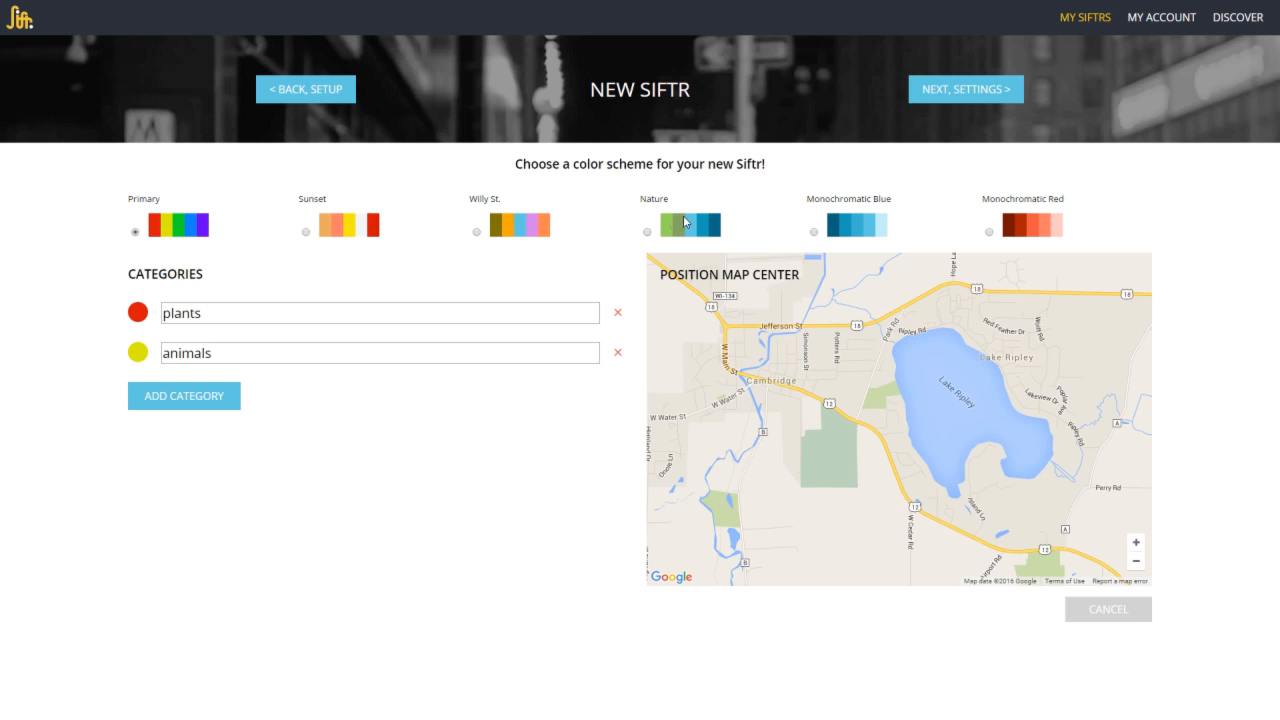
Try the Nature and Sunset color schemes, and return to the Primary scheme.
{"action": "left_click", "coordinate": [683, 226]}
{"action": "left_click", "coordinate": [341, 230]}
{"action": "left_click", "coordinate": [170, 230]}
Position the map center on central Wisconsin around Wisconsin Rapids, zoomed out to show the surrounding towns.
{"action": "scroll", "coordinate": [865, 355], "scroll_direction": "down", "scroll_amount": 4}
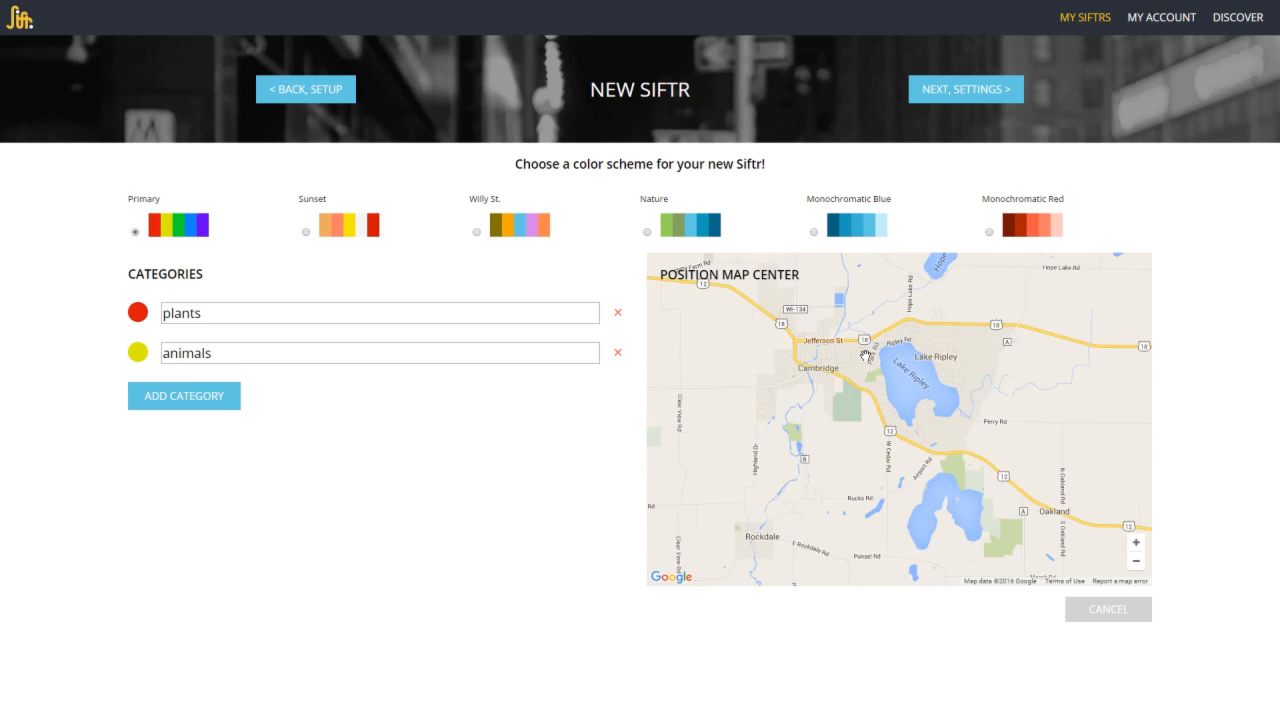
{"action": "scroll", "coordinate": [857, 325], "scroll_direction": "down", "scroll_amount": 2}
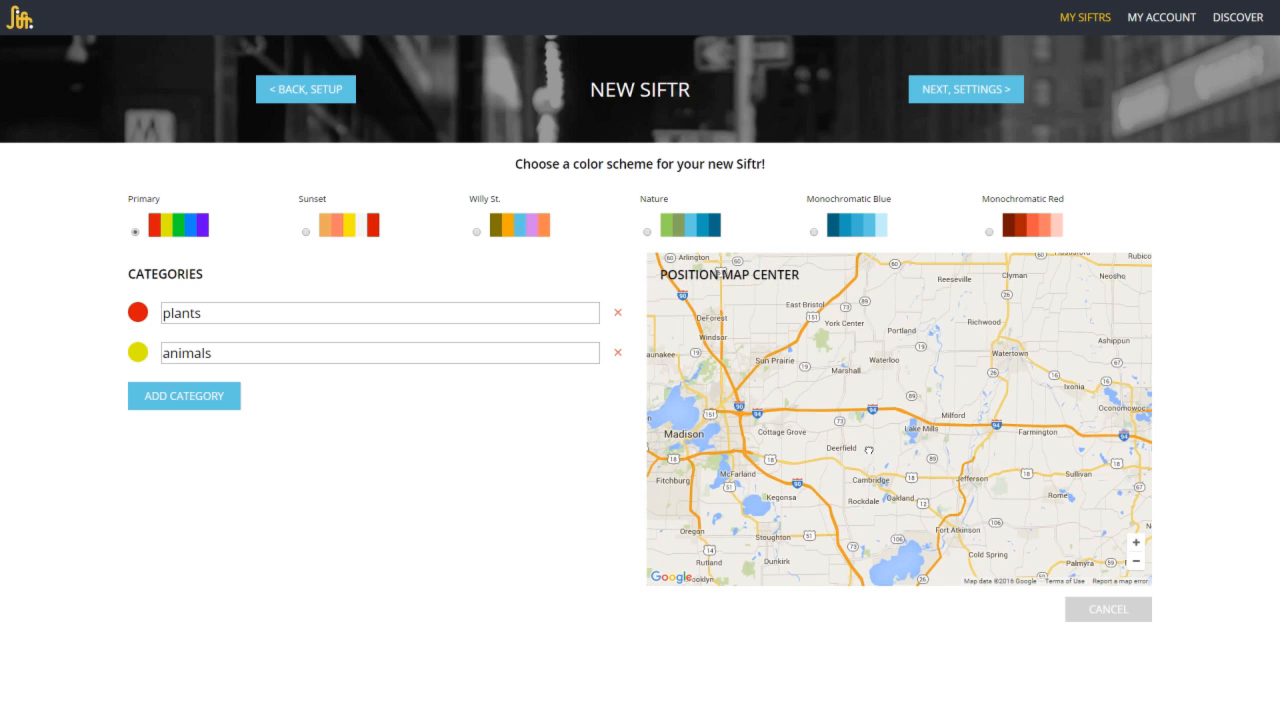
{"action": "left_click_drag", "start_coordinate": [844, 336], "coordinate": [904, 522]}
{"action": "left_click_drag", "start_coordinate": [866, 370], "coordinate": [1000, 443]}
{"action": "scroll", "coordinate": [923, 443], "scroll_direction": "up", "scroll_amount": 1}
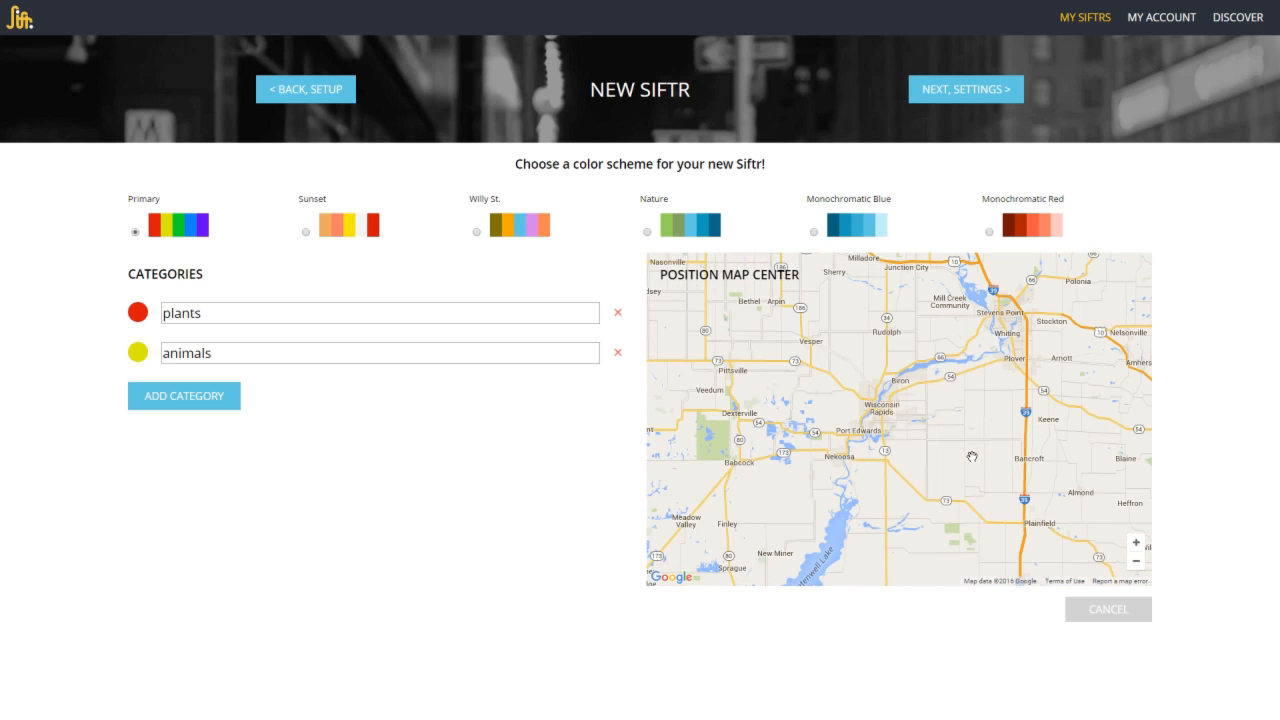
{"action": "scroll", "coordinate": [954, 457], "scroll_direction": "up", "scroll_amount": 1}
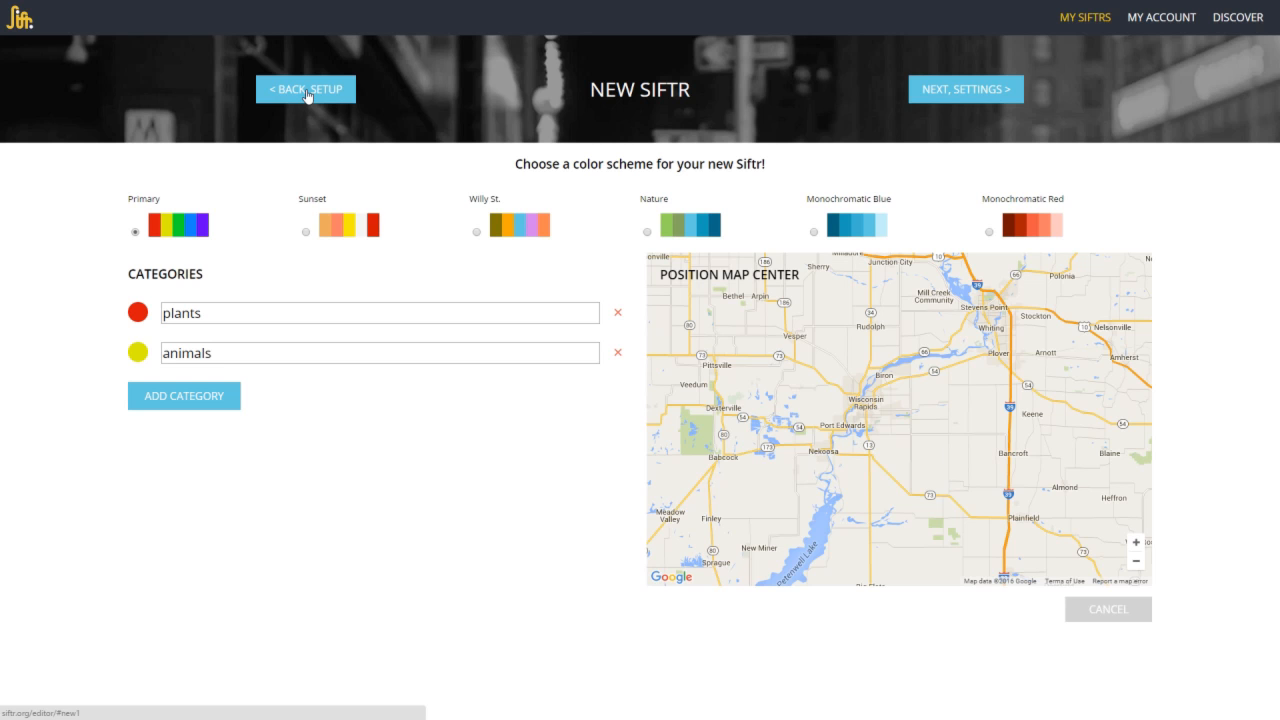
In the Siftr's settings, keep the privacy private and require approval of new user submissions.
{"action": "left_click", "coordinate": [950, 96]}
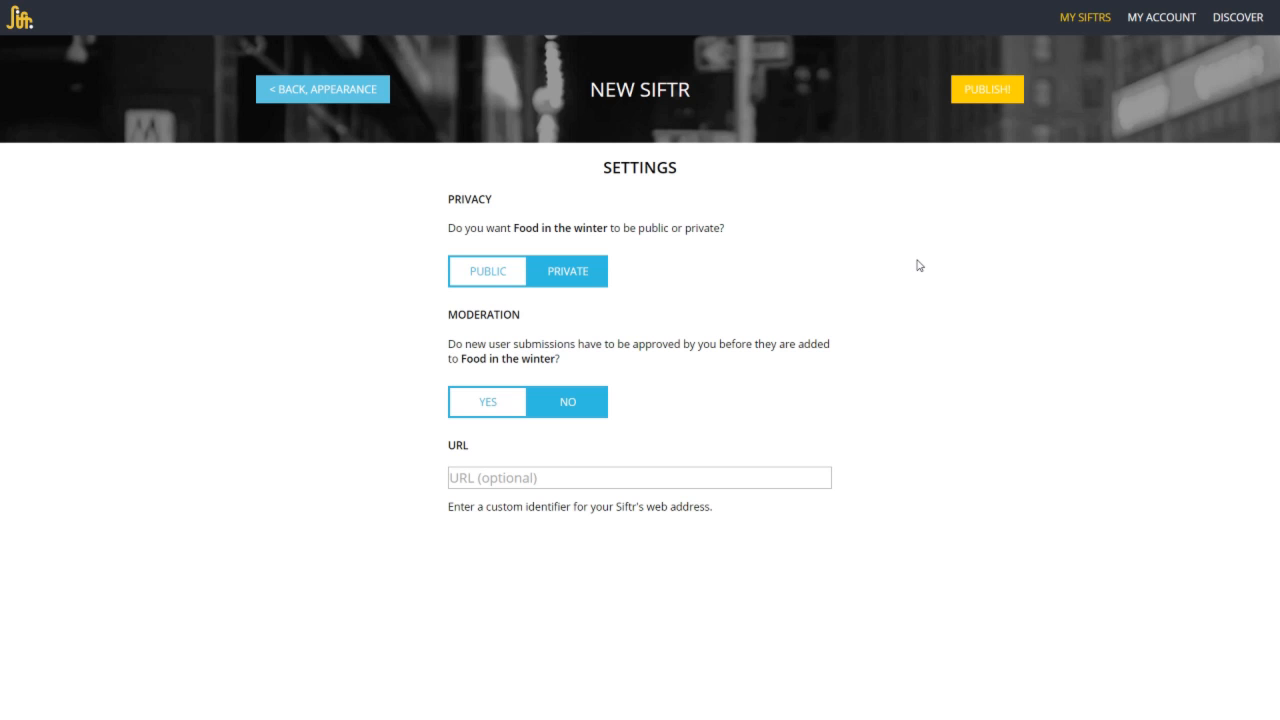
{"action": "left_click", "coordinate": [489, 278]}
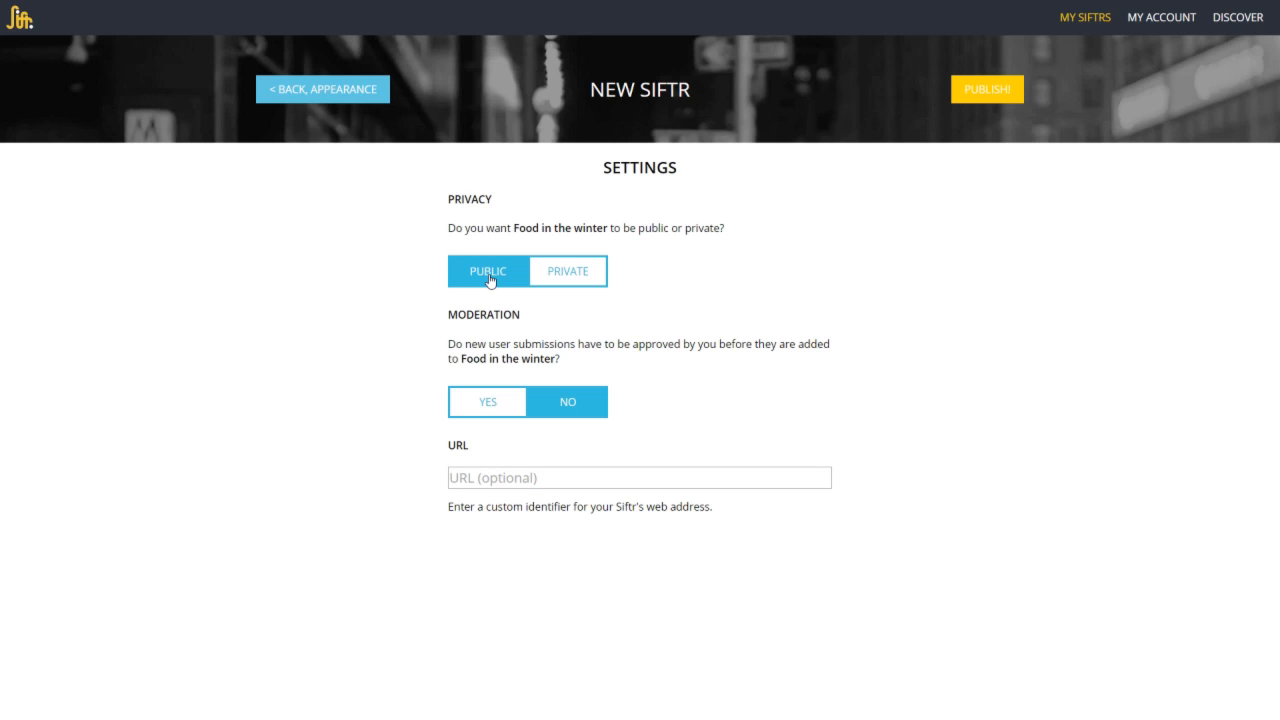
{"action": "left_click", "coordinate": [576, 277]}
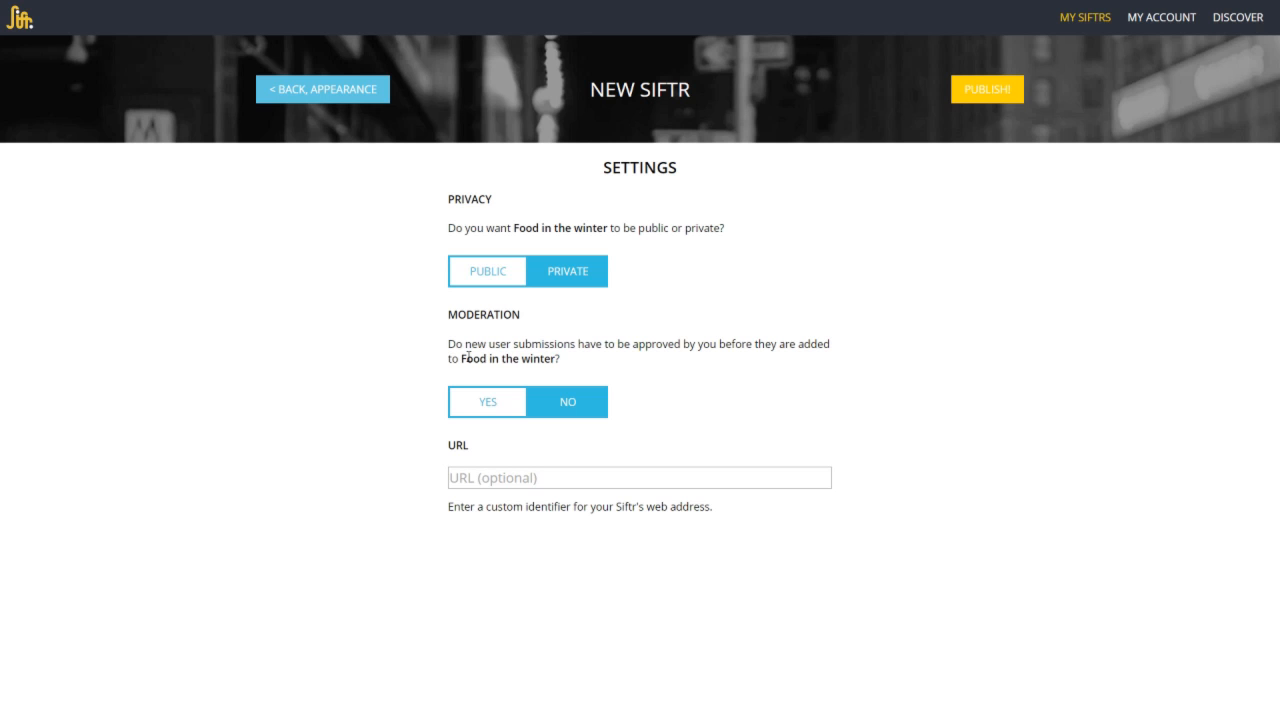
{"action": "left_click", "coordinate": [481, 406]}
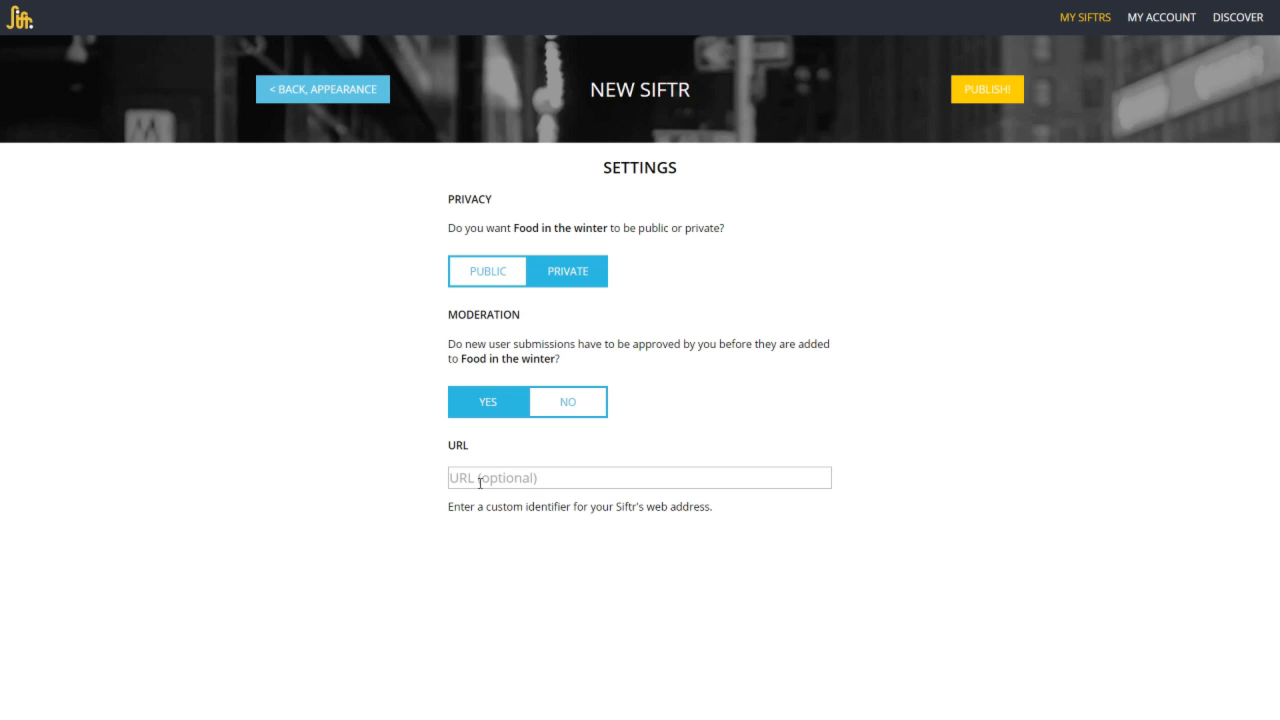
Set the custom URL identifier to "food" and publish the Siftr.
{"action": "left_click", "coordinate": [480, 483]}
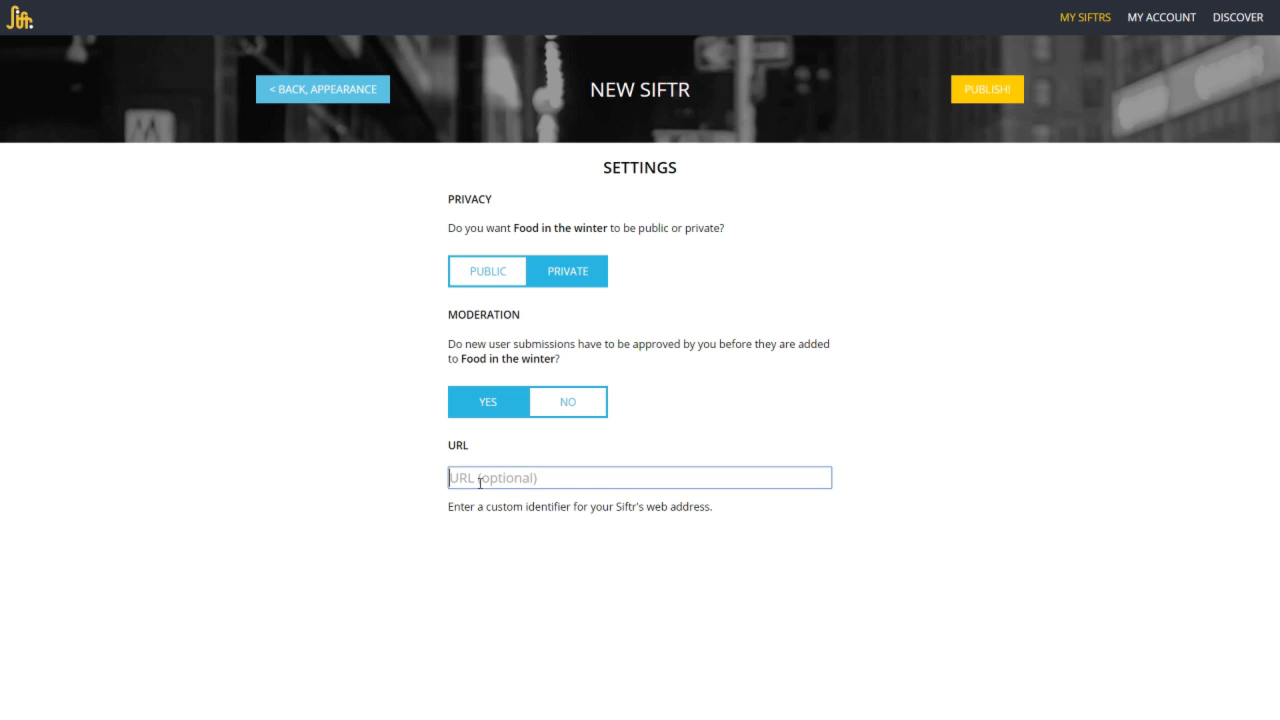
{"action": "type", "text": "food"}
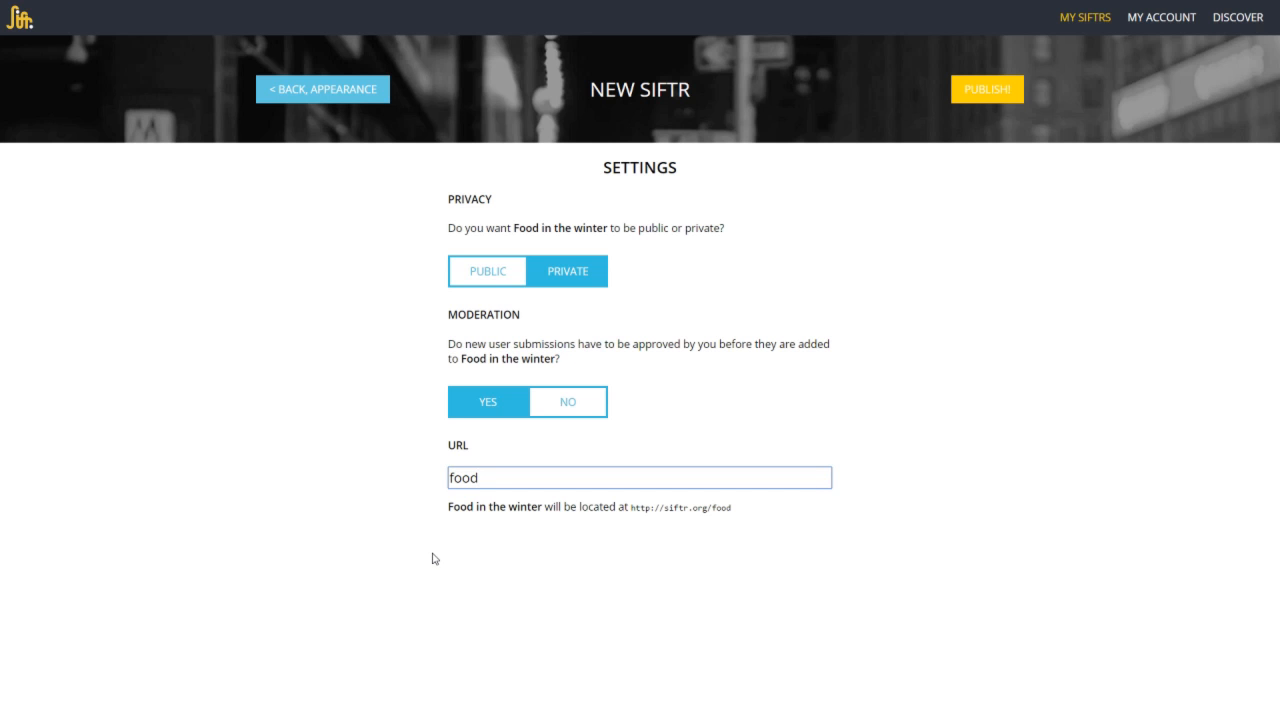
{"action": "left_click", "coordinate": [981, 91]}
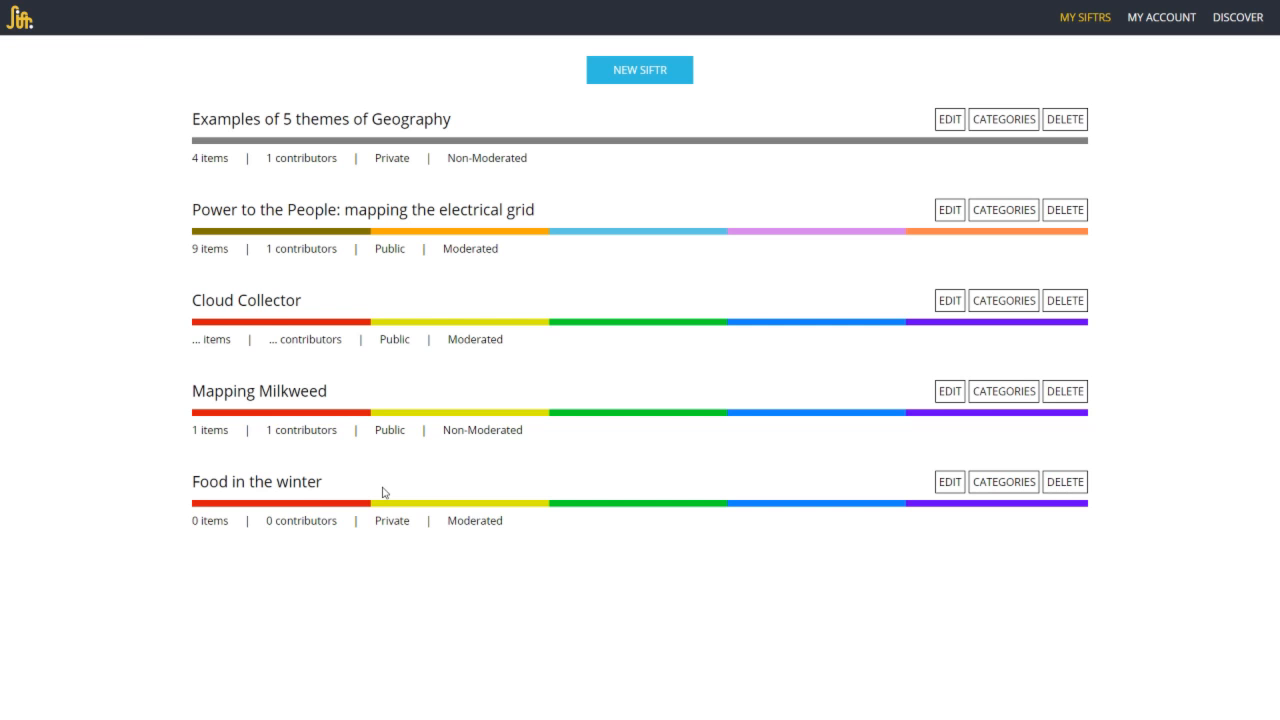
Open the published "Food in the winter" Siftr and show its instructions.
{"action": "left_click", "coordinate": [290, 486]}
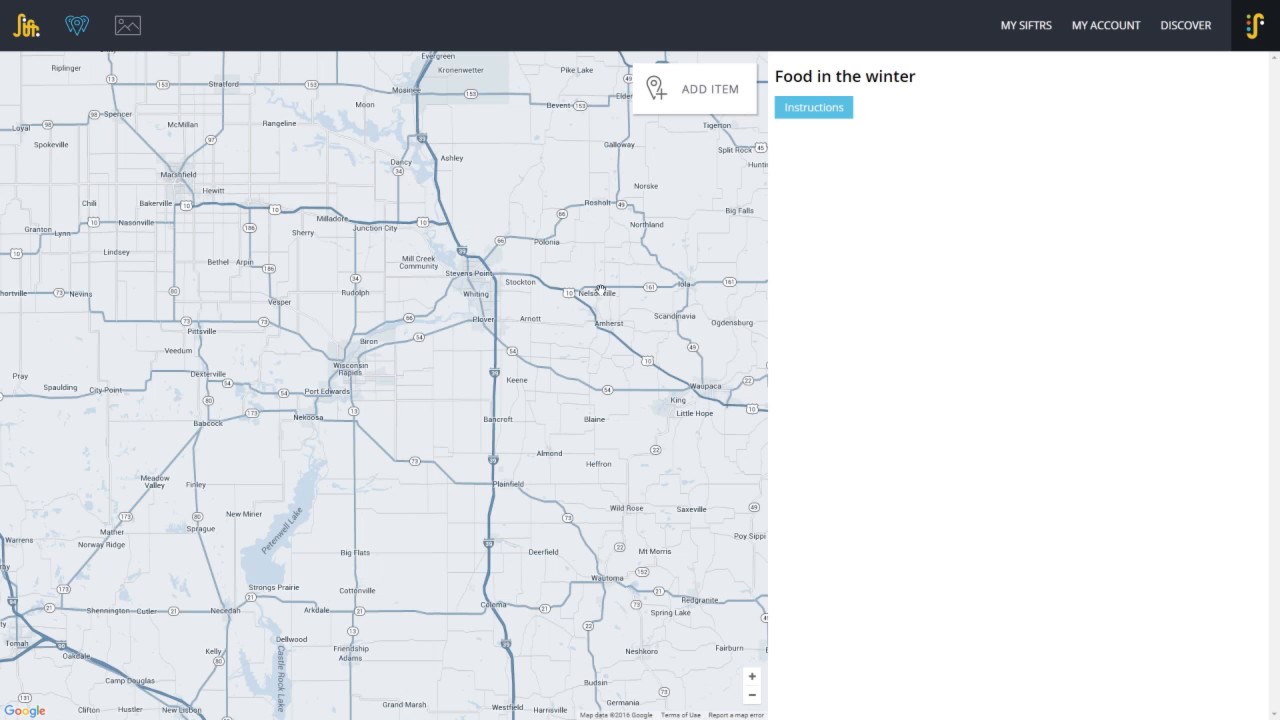
{"action": "left_click", "coordinate": [812, 108]}
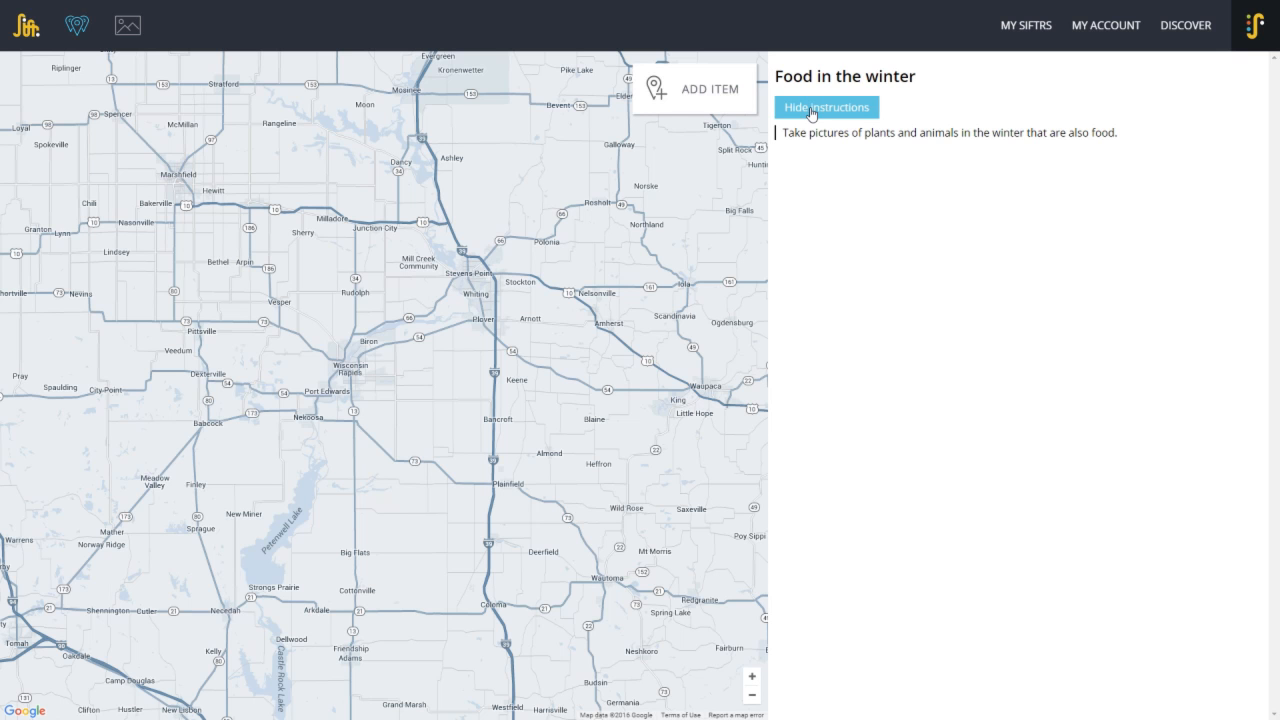
Add a new item with the "basil jpg" image and the caption "basil".
{"action": "left_click", "coordinate": [697, 92]}
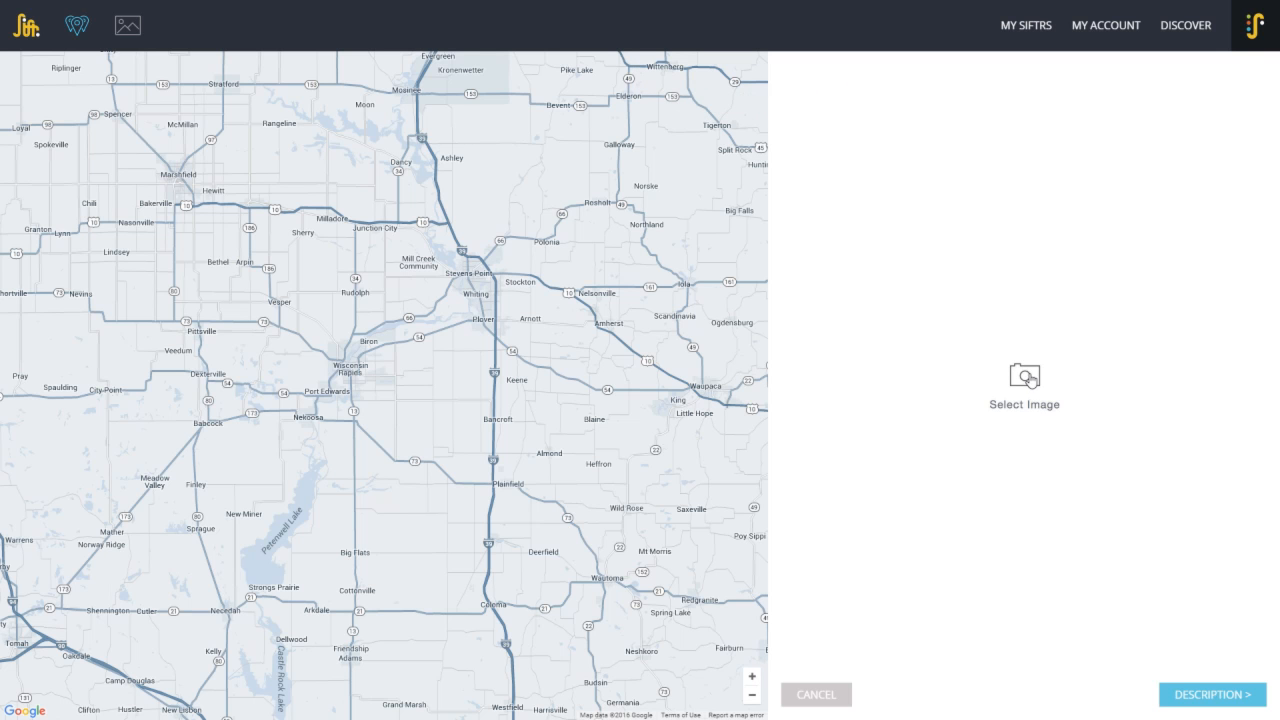
{"action": "left_click", "coordinate": [1028, 377]}
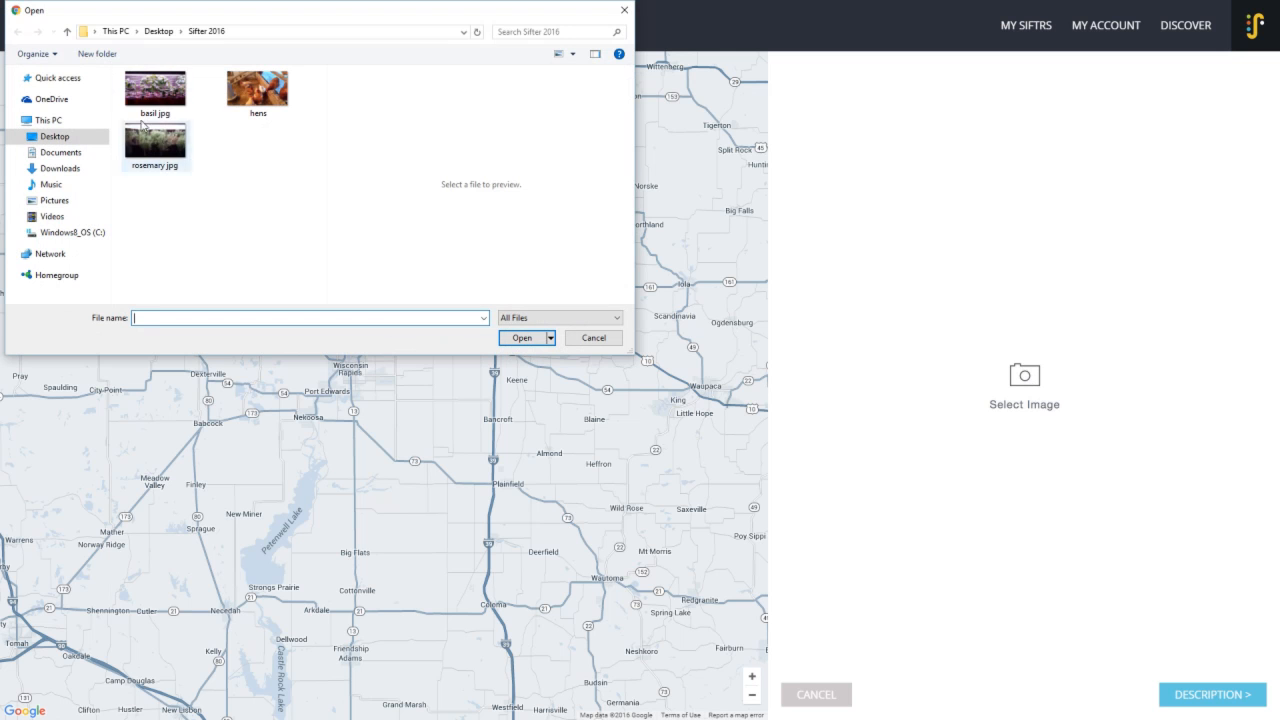
{"action": "left_click", "coordinate": [156, 95]}
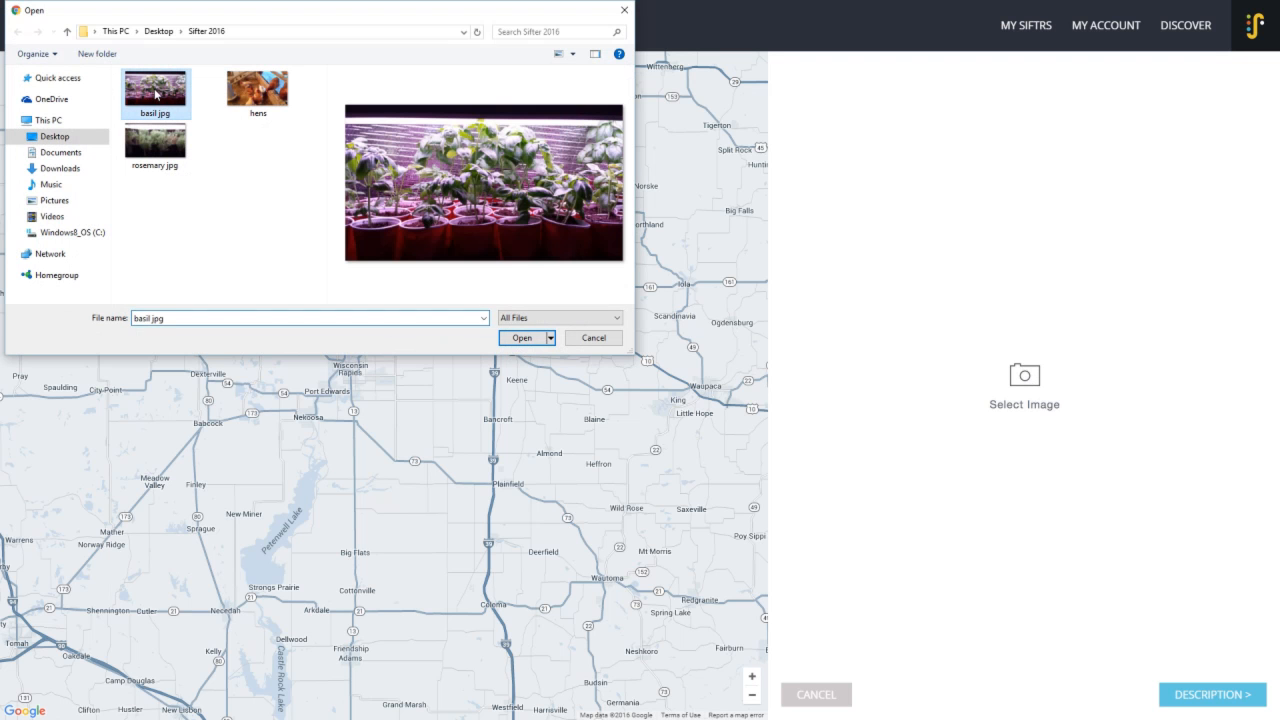
{"action": "left_click", "coordinate": [522, 338]}
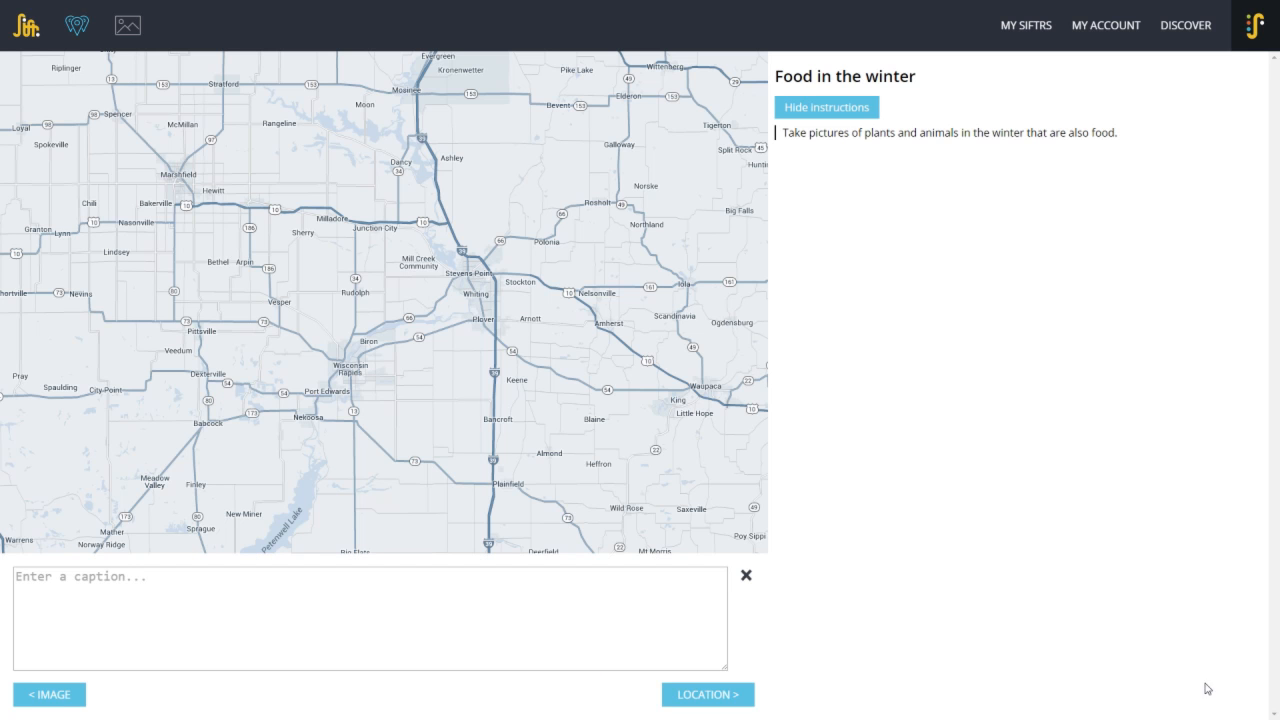
{"action": "left_click", "coordinate": [102, 584]}
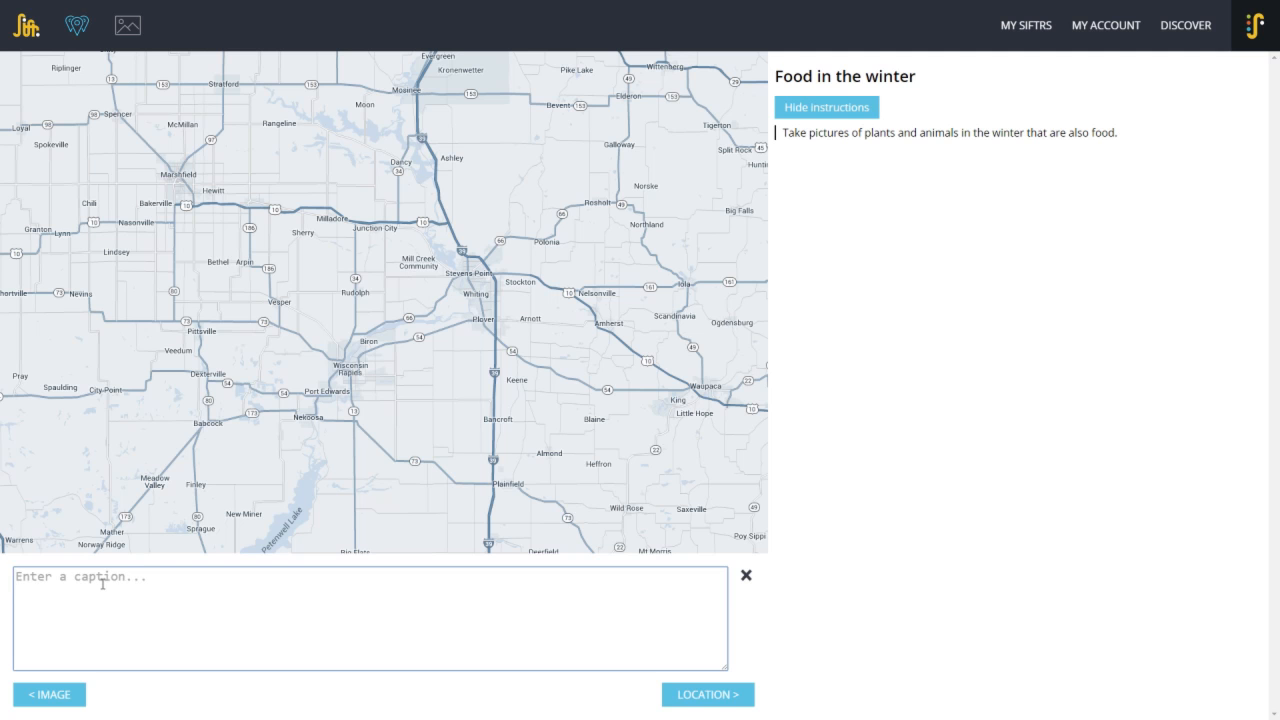
{"action": "type", "text": "basil"}
Place the item's pin just east of Nekoosa and publish it in the plants category.
{"action": "left_click", "coordinate": [688, 698]}
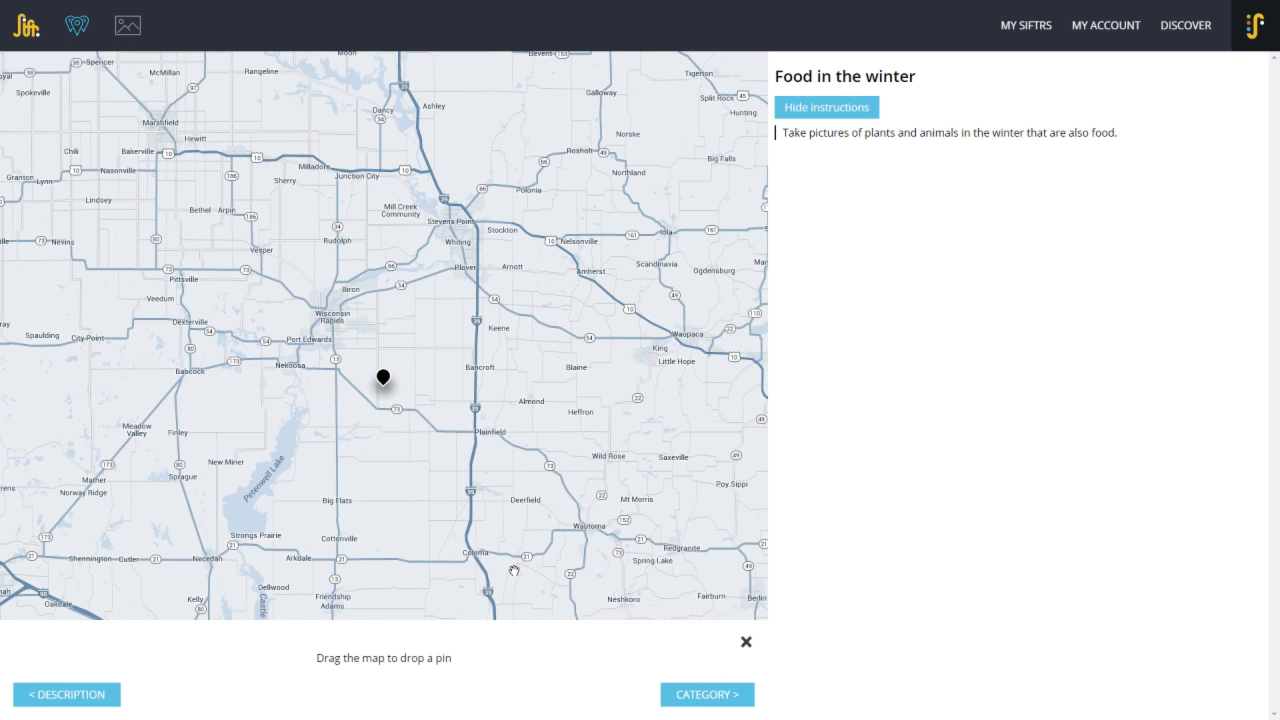
{"action": "mouse_move", "coordinate": [503, 397]}
{"action": "left_mouse_down"}
{"action": "mouse_move", "coordinate": [514, 417]}
{"action": "mouse_move", "coordinate": [507, 402]}
{"action": "left_mouse_up"}
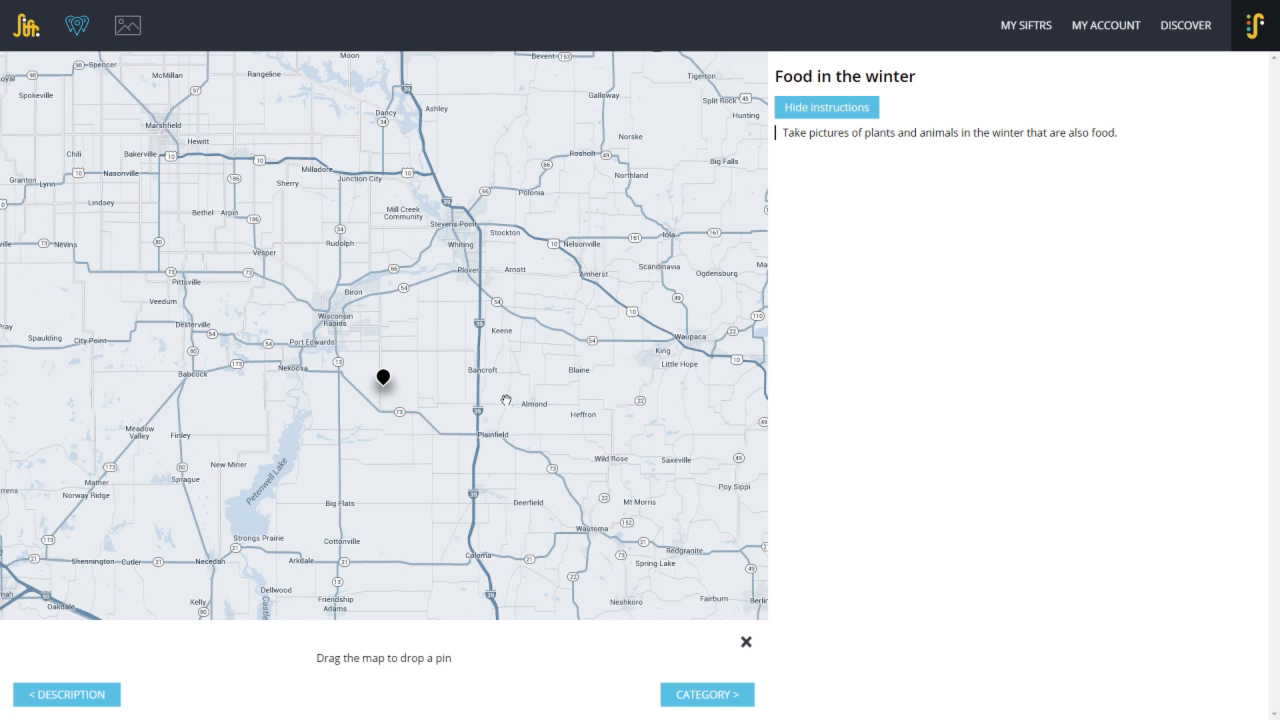
{"action": "left_click", "coordinate": [688, 698]}
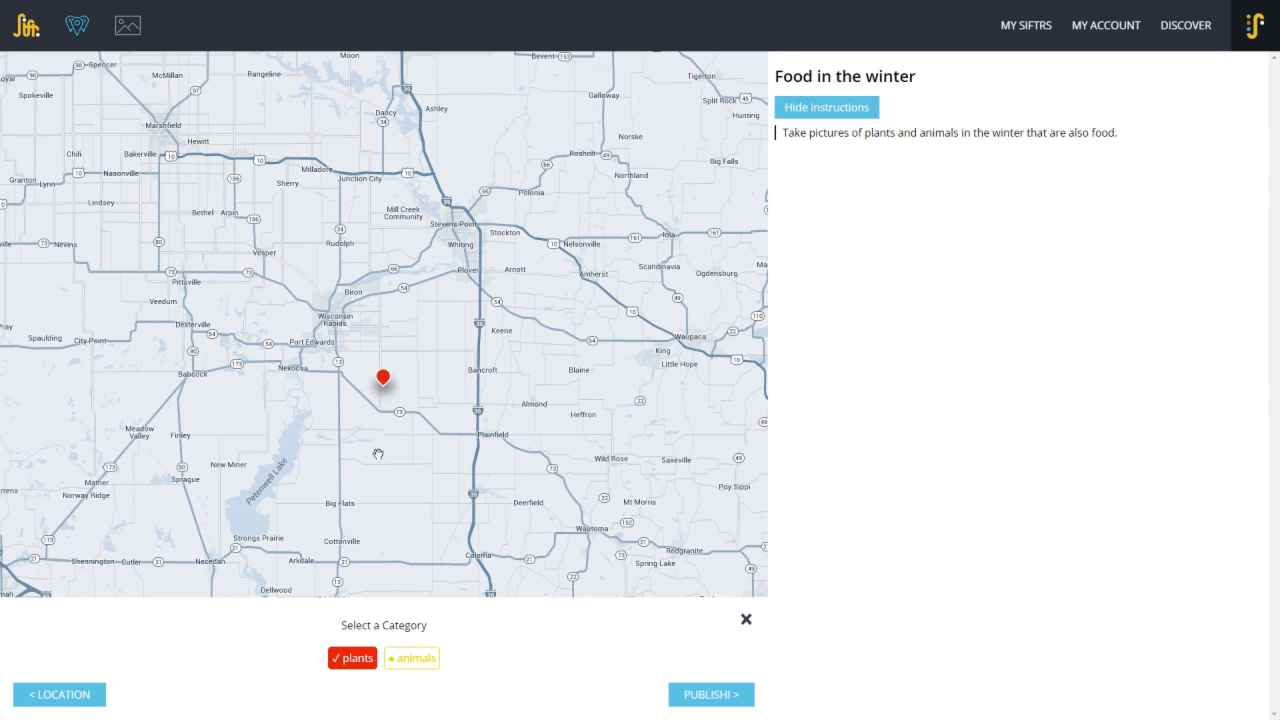
{"action": "left_click", "coordinate": [697, 694]}
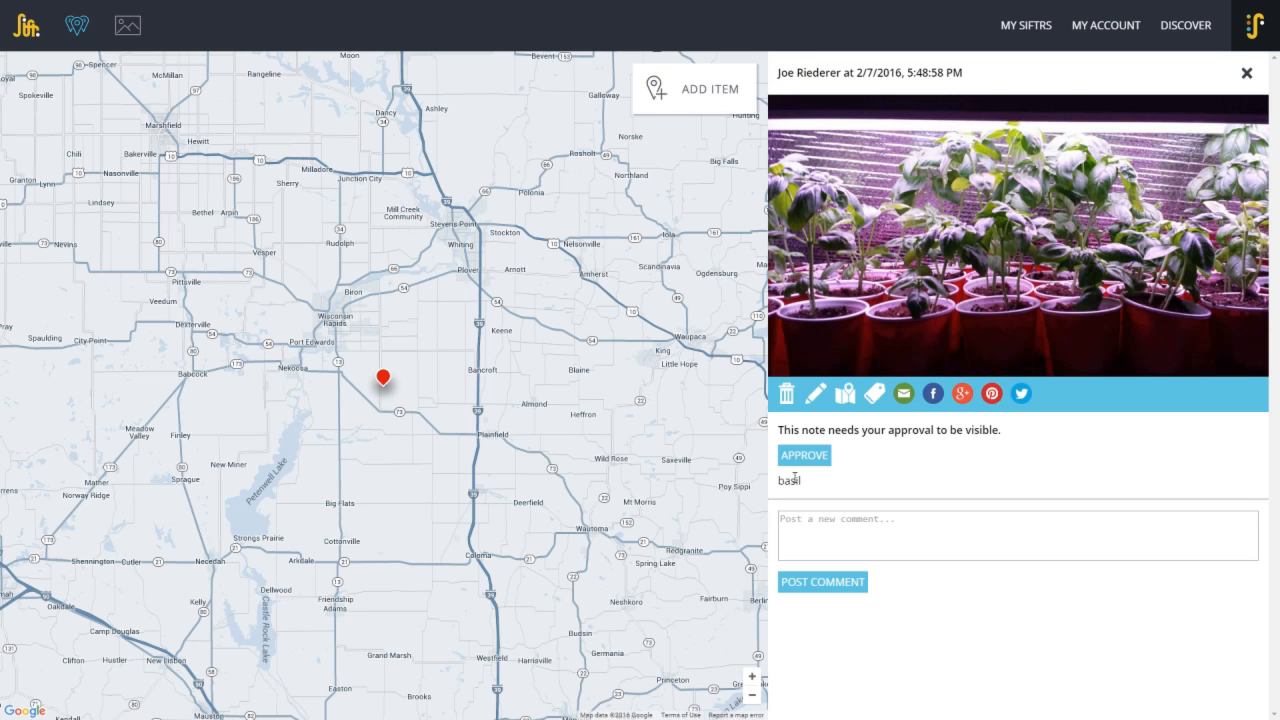
Approve the basil item and start a new item with the "hens" image and the caption "Hens".
{"action": "left_click", "coordinate": [804, 457]}
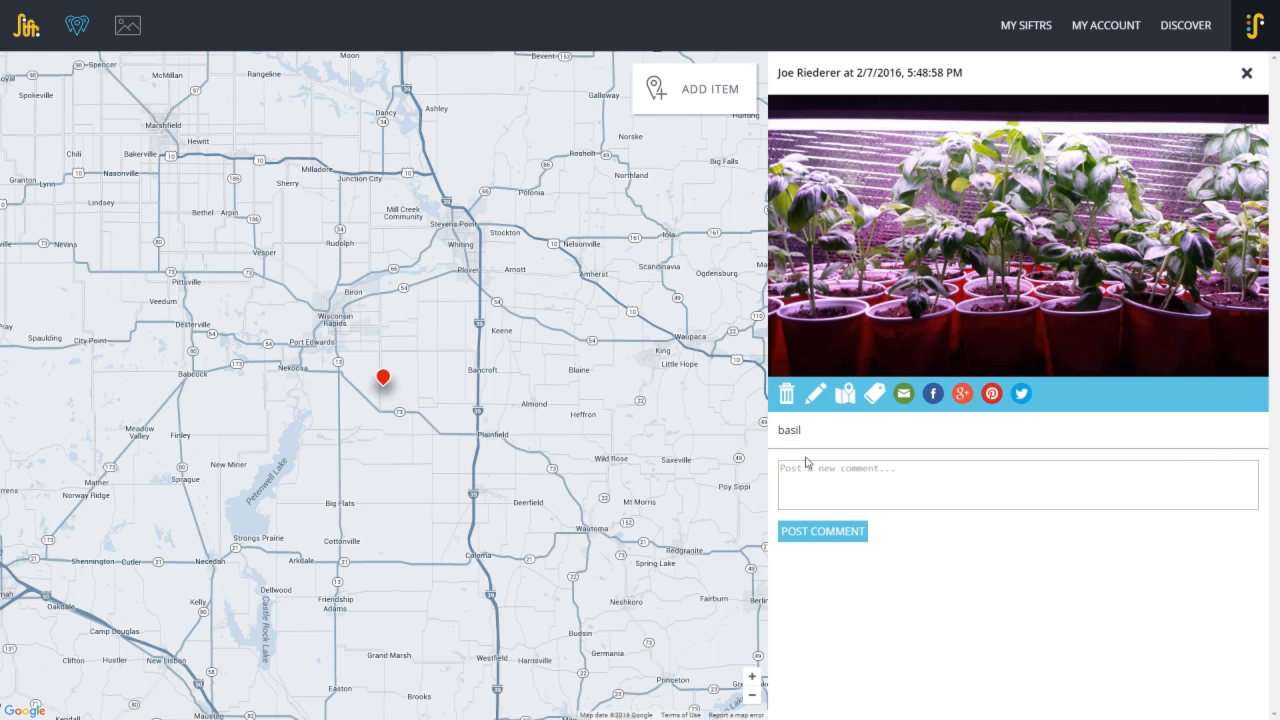
{"action": "left_click", "coordinate": [706, 94]}
{"action": "left_click", "coordinate": [1032, 383]}
{"action": "left_click", "coordinate": [240, 96]}
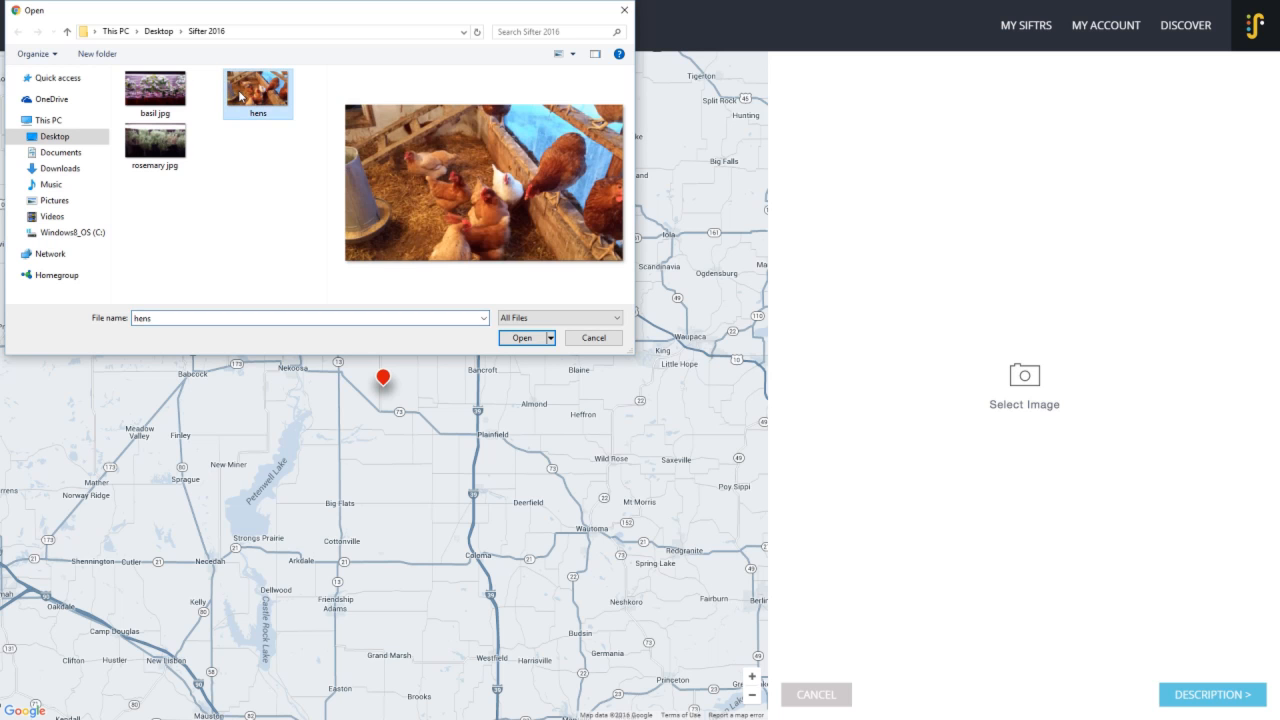
{"action": "left_click", "coordinate": [522, 338]}
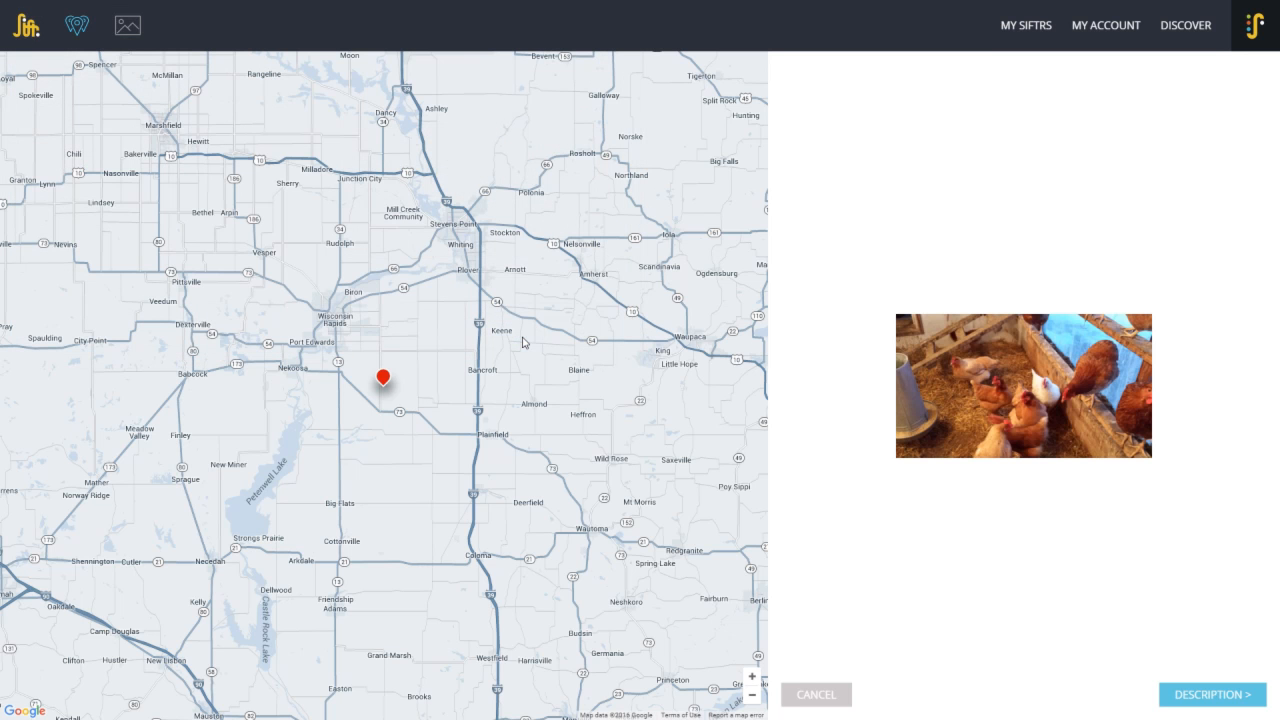
{"action": "left_click", "coordinate": [1189, 694]}
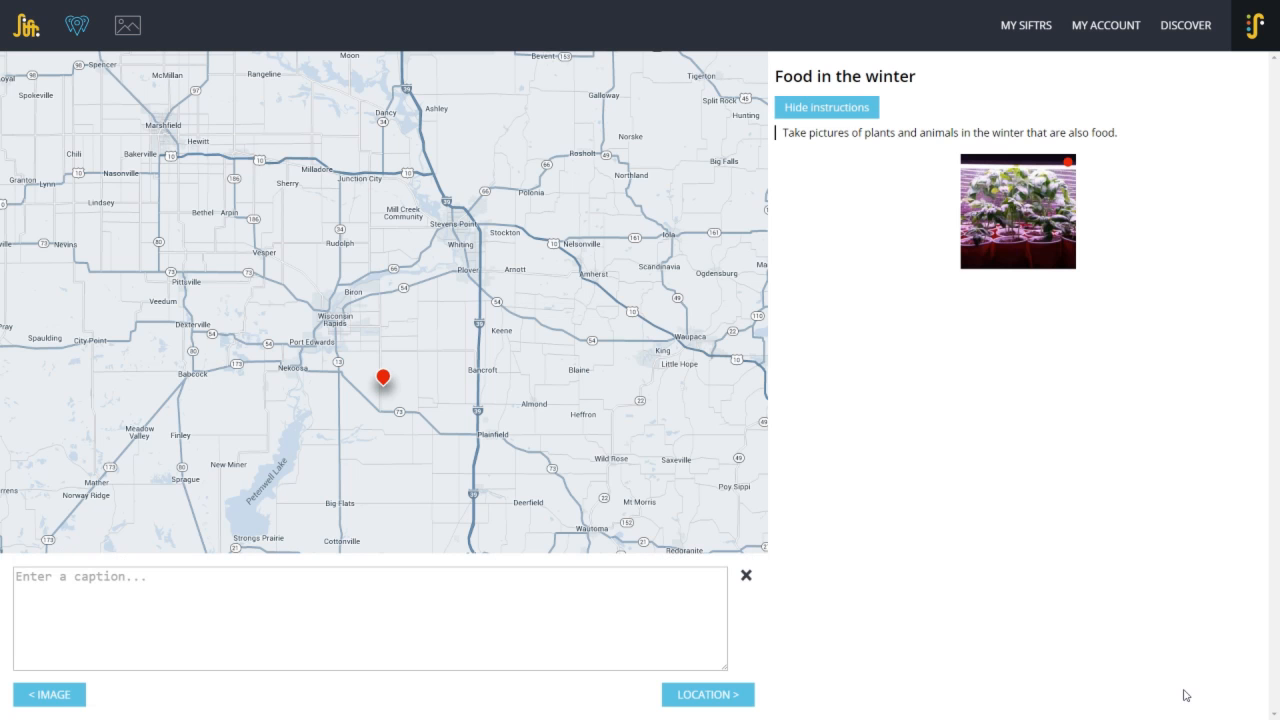
{"action": "left_click", "coordinate": [98, 577]}
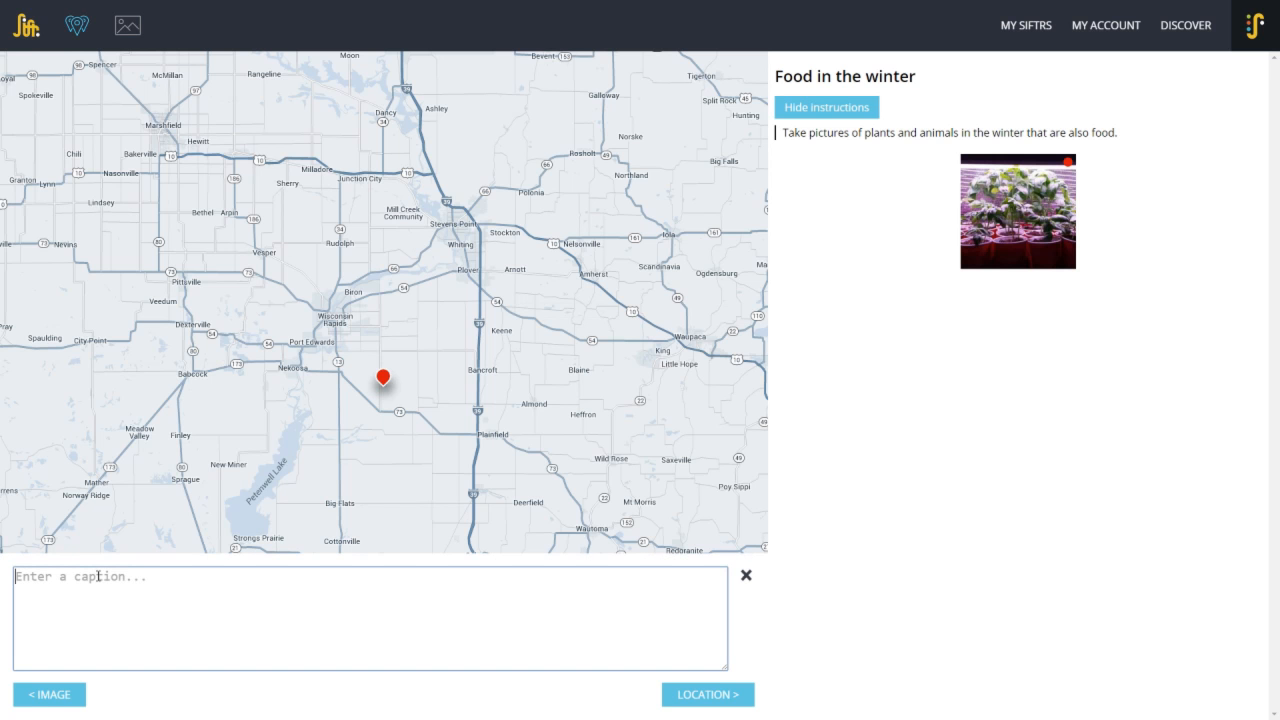
{"action": "type", "text": "Hens"}
Publish the hens item in the animals category with its pin by the basil item east of Nekoosa, and approve it.
{"action": "left_click", "coordinate": [716, 700]}
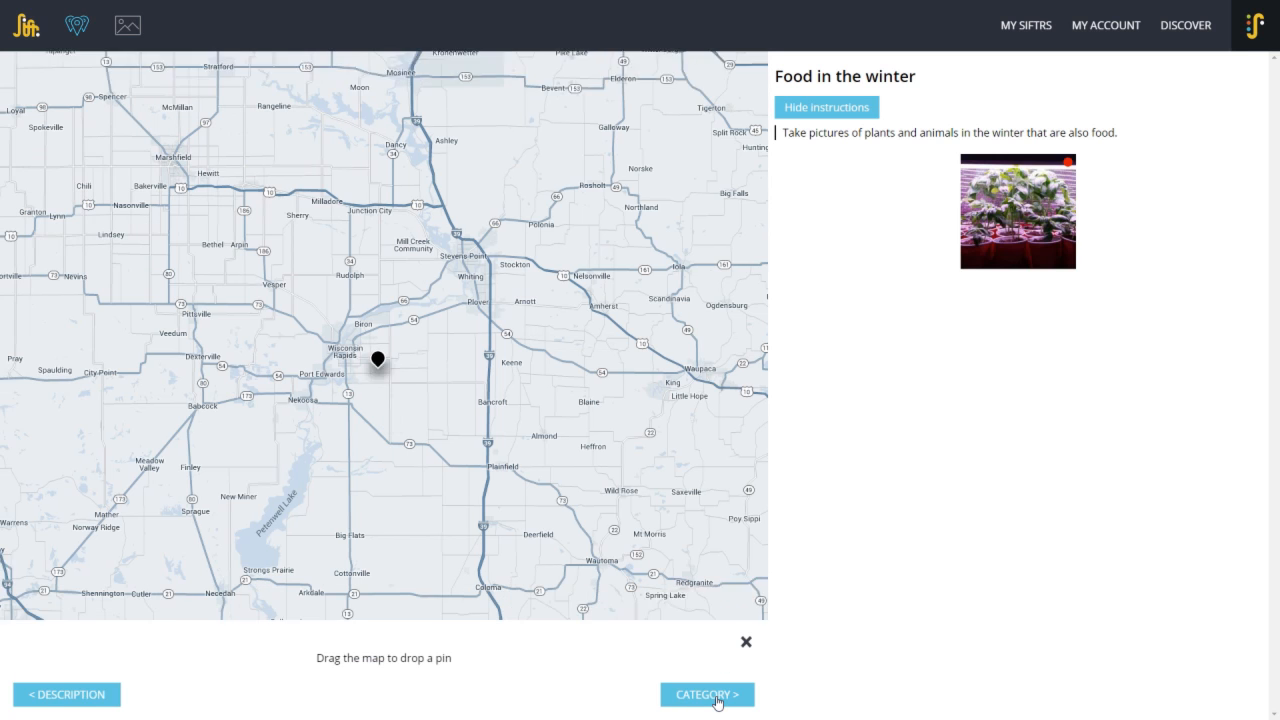
{"action": "left_click", "coordinate": [716, 700]}
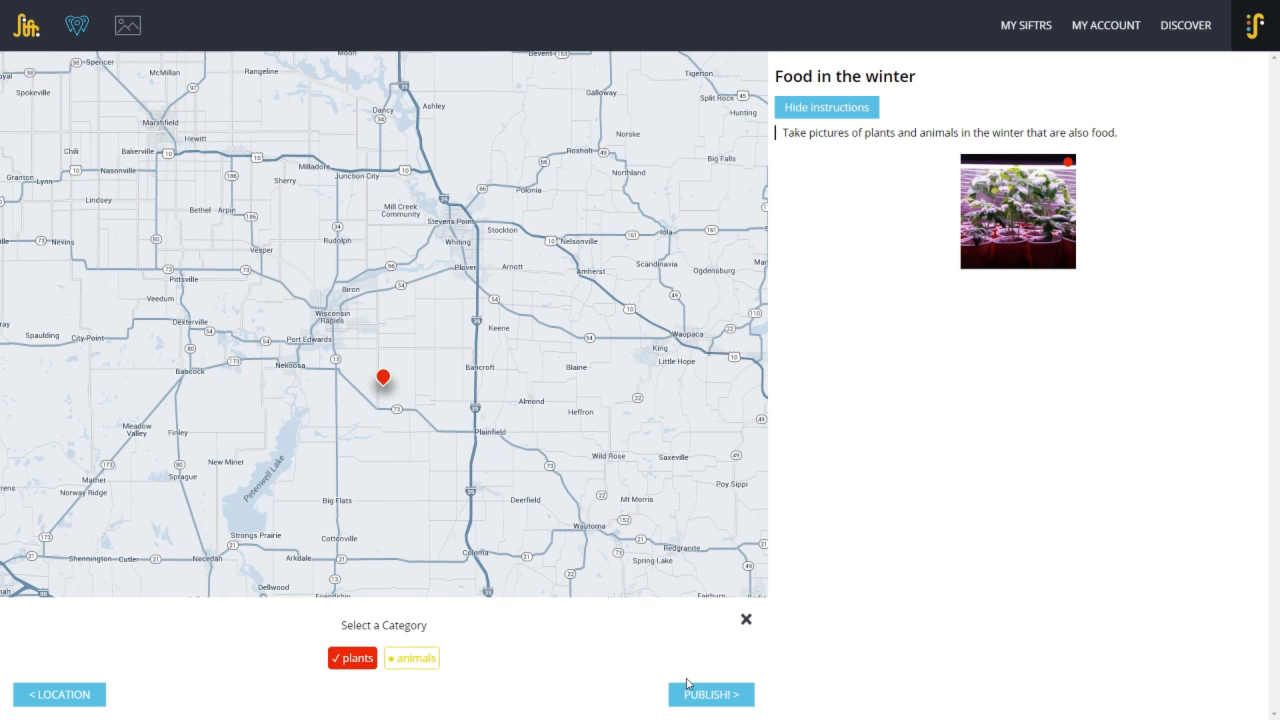
{"action": "left_click", "coordinate": [408, 666]}
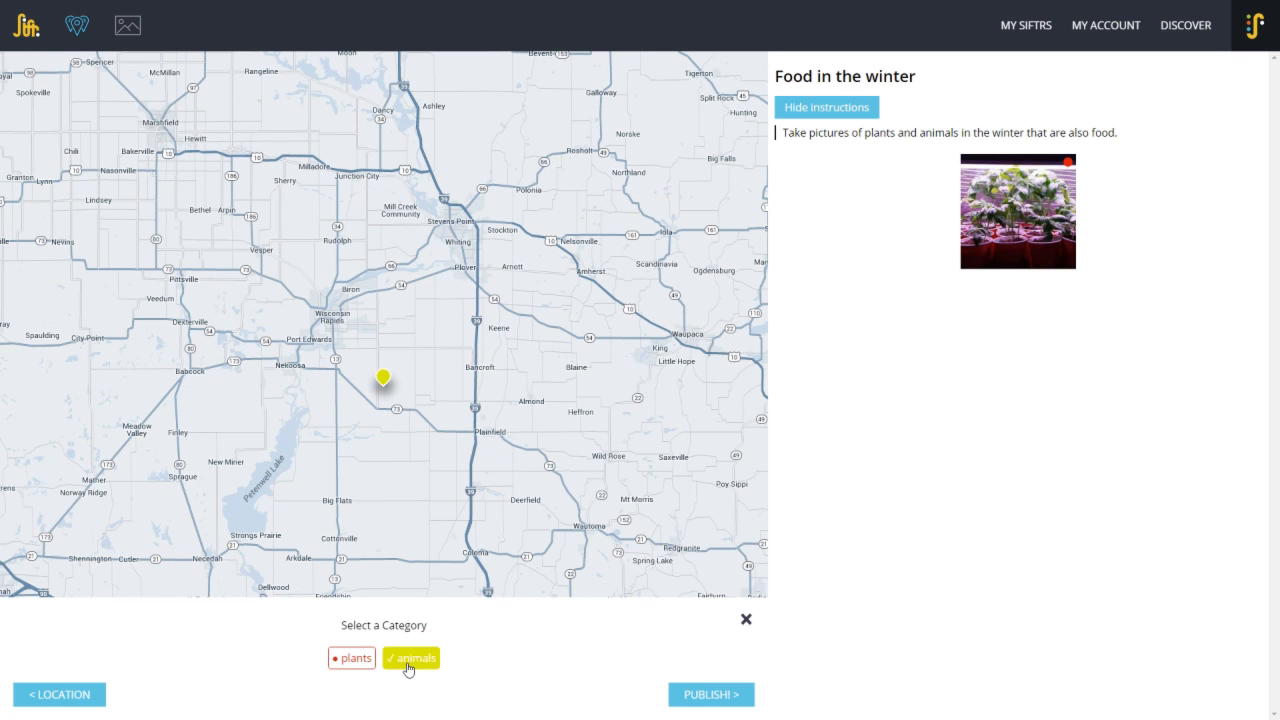
{"action": "left_click", "coordinate": [701, 694]}
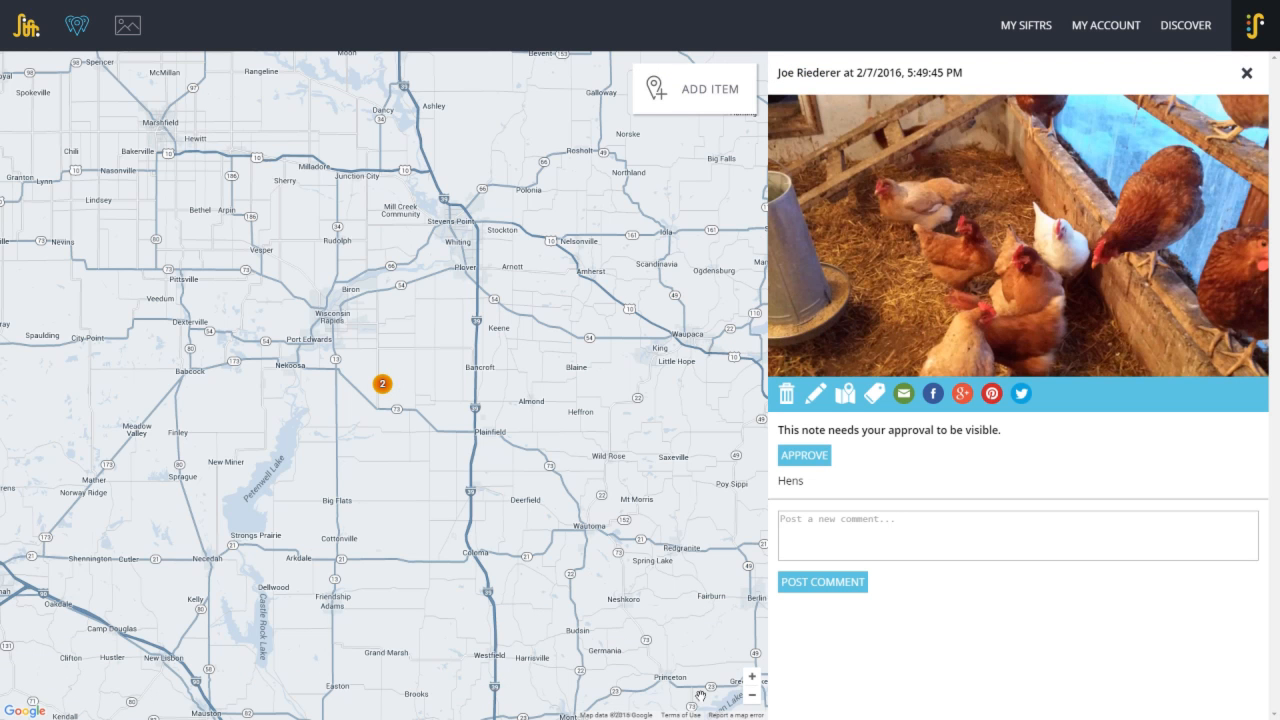
{"action": "left_click", "coordinate": [805, 456]}
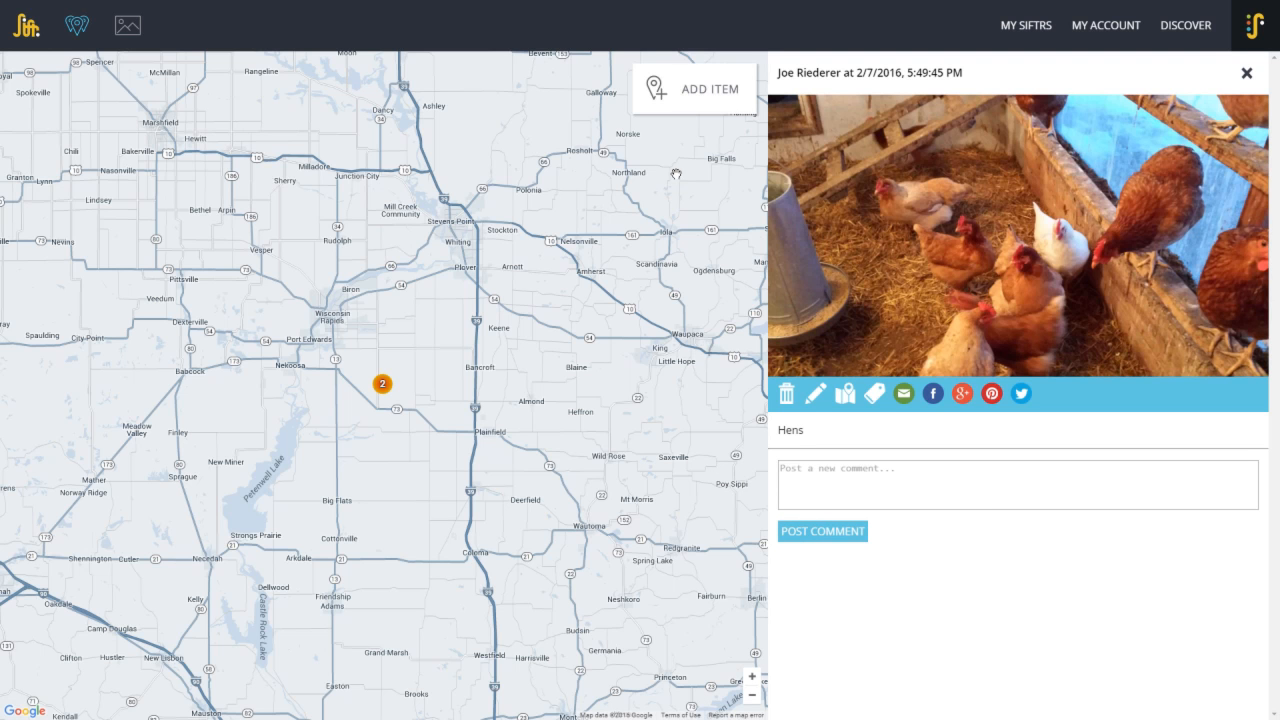
Add a new item with the "rosemary jpg" image and the caption "Rosemary".
{"action": "left_click", "coordinate": [710, 95]}
{"action": "left_click", "coordinate": [1018, 376]}
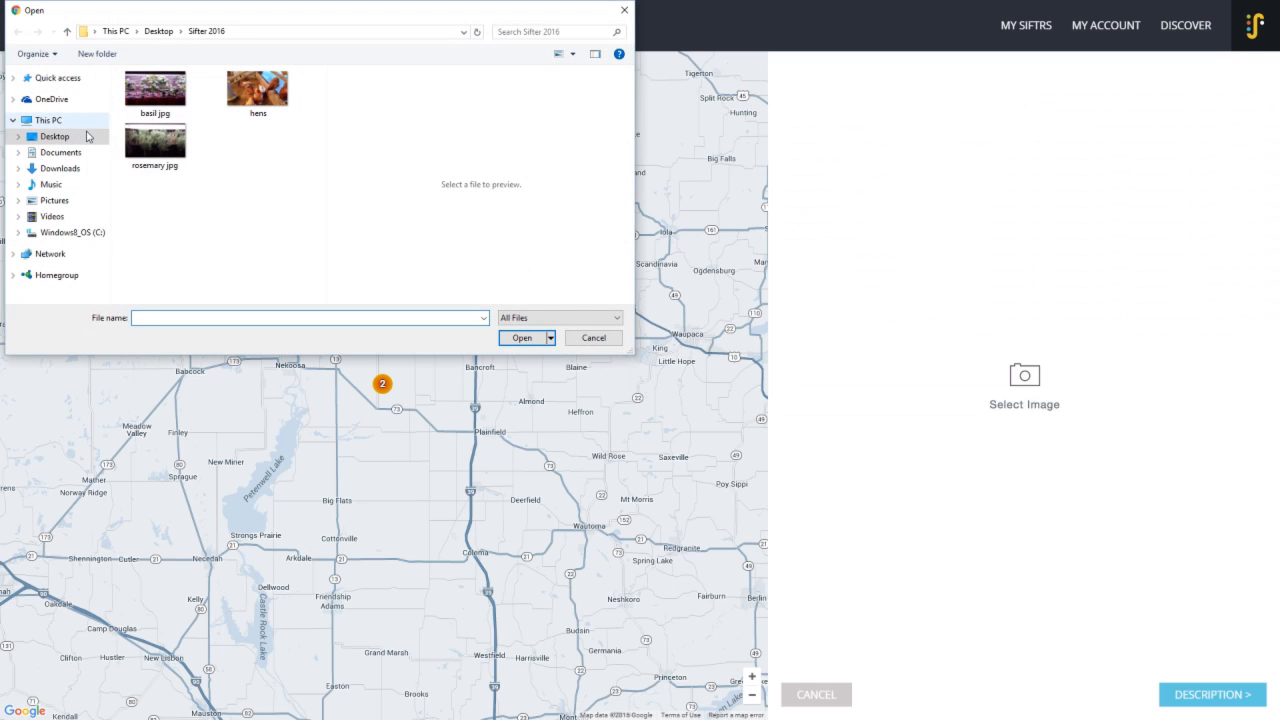
{"action": "left_click", "coordinate": [148, 150]}
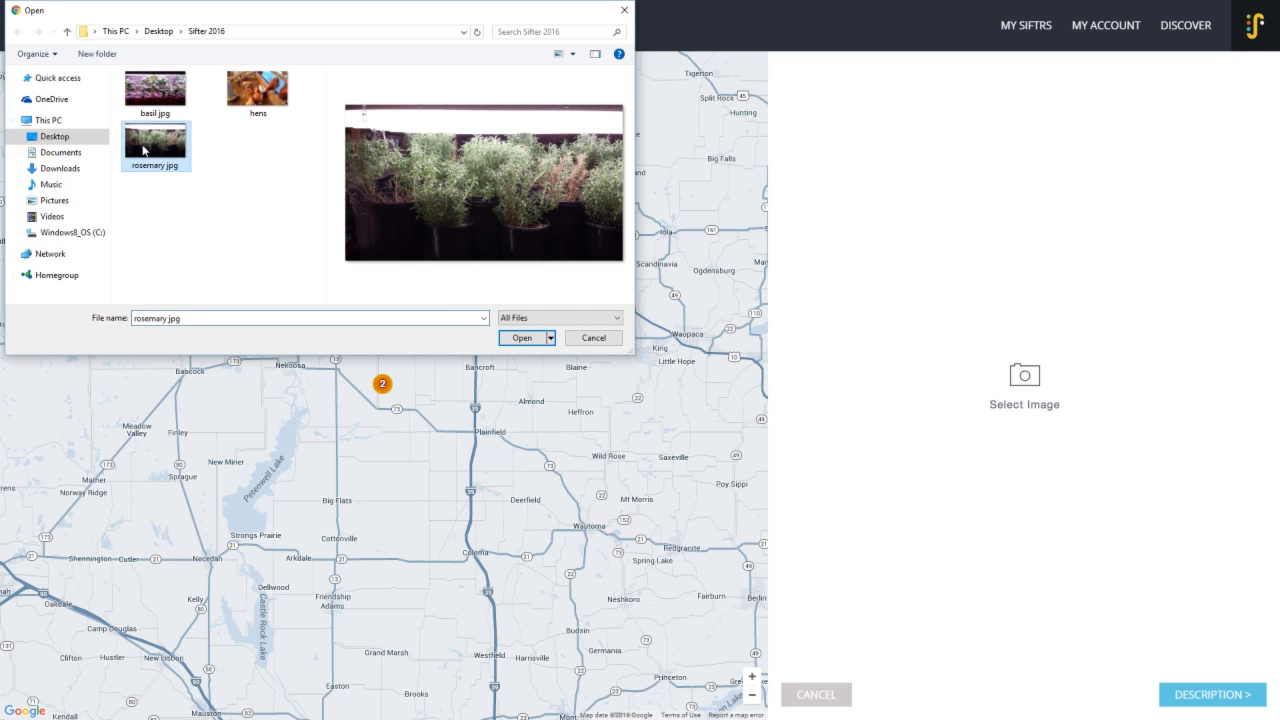
{"action": "left_click", "coordinate": [512, 339]}
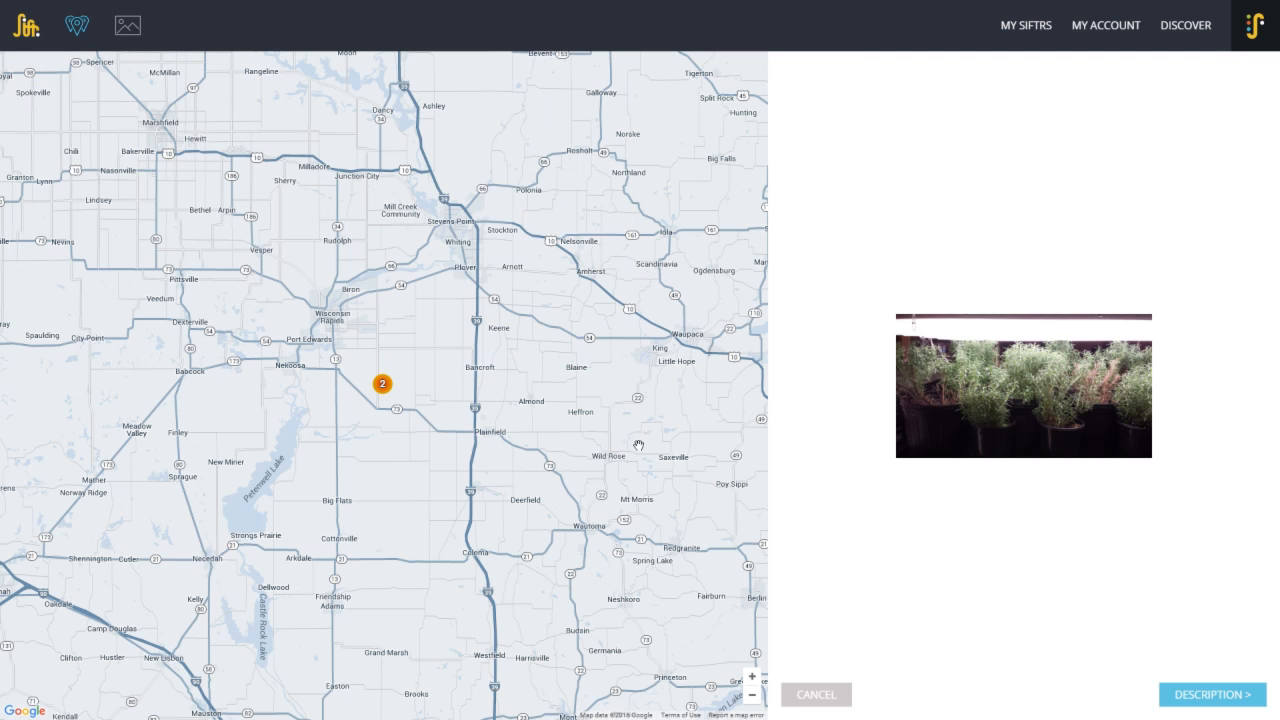
{"action": "left_click", "coordinate": [1224, 696]}
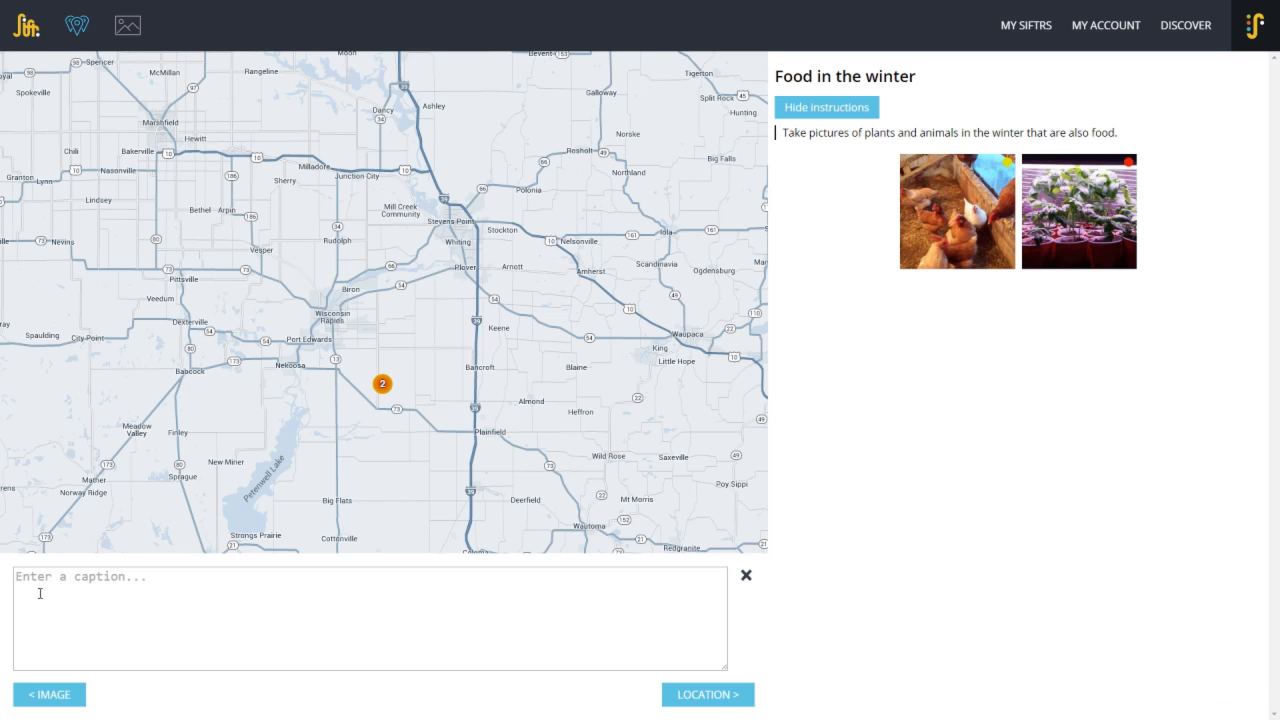
{"action": "left_click", "coordinate": [94, 581]}
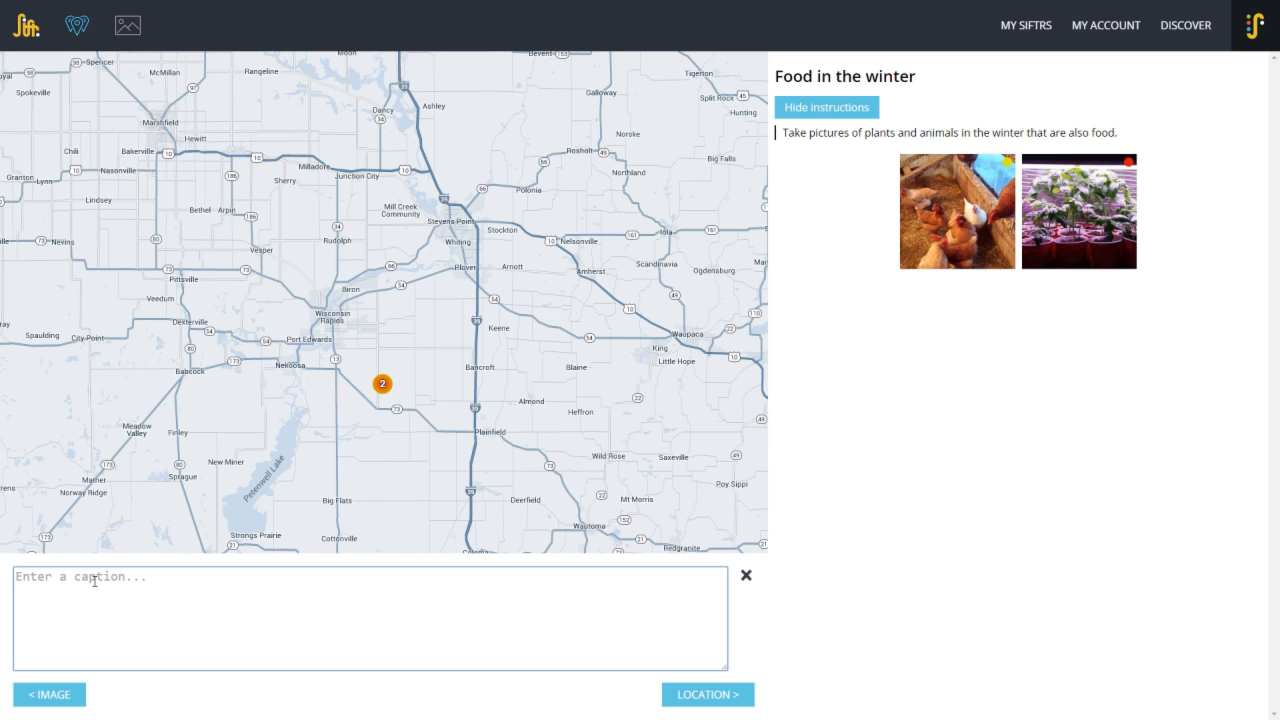
{"action": "type", "text": "Rosemary"}
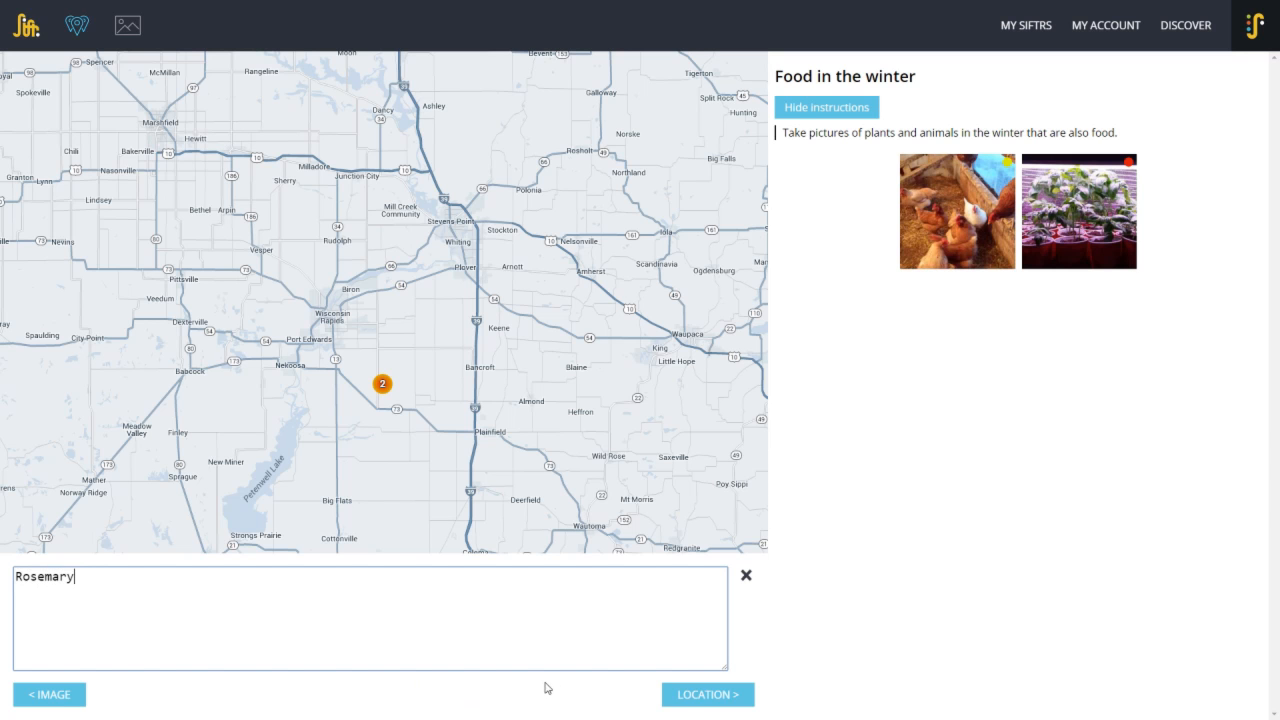
Publish the rosemary item in the plants category with its pin just north of Bancroft, and approve it.
{"action": "left_click", "coordinate": [684, 694]}
{"action": "left_click_drag", "start_coordinate": [442, 415], "coordinate": [332, 398]}
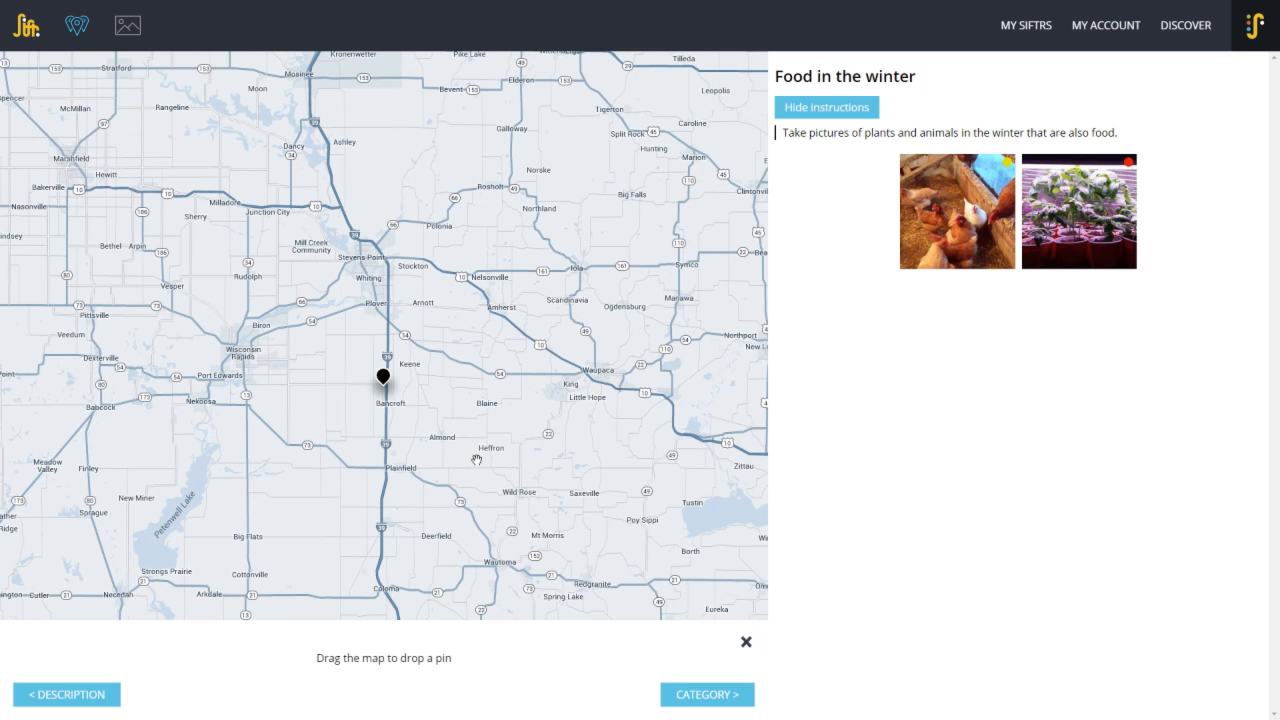
{"action": "left_click", "coordinate": [722, 697]}
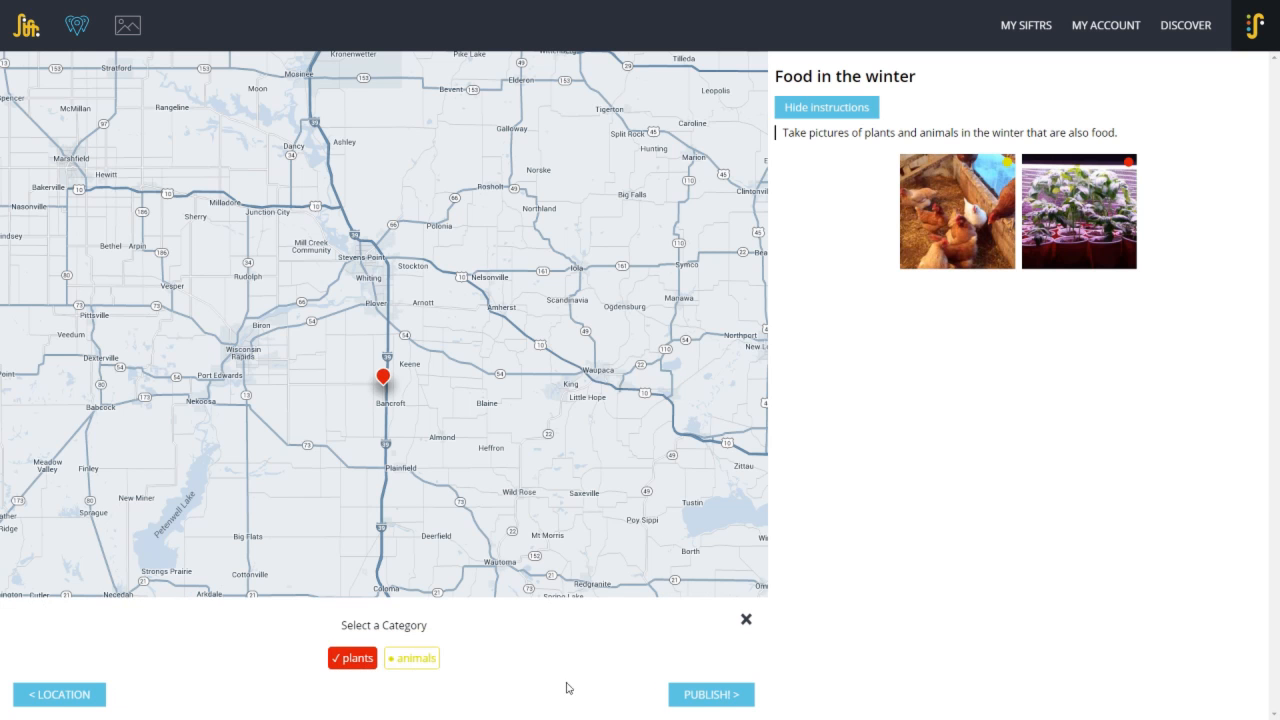
{"action": "left_click", "coordinate": [712, 694]}
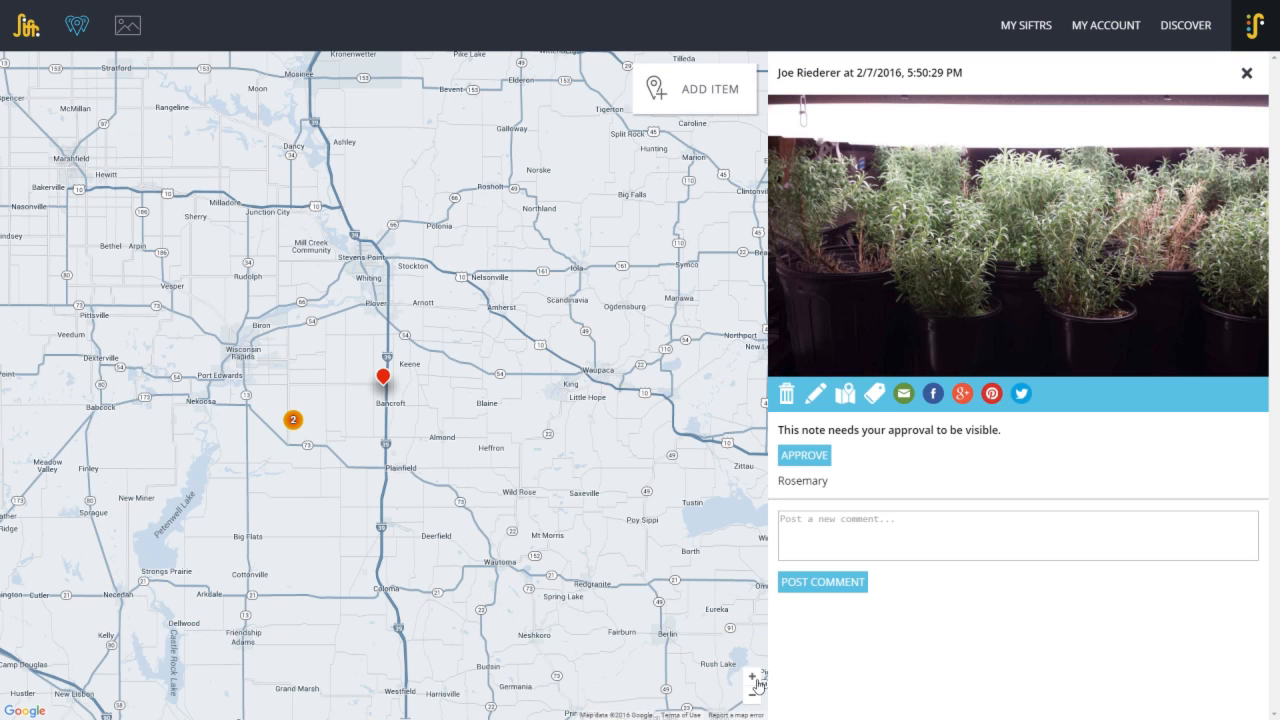
{"action": "left_click", "coordinate": [820, 453]}
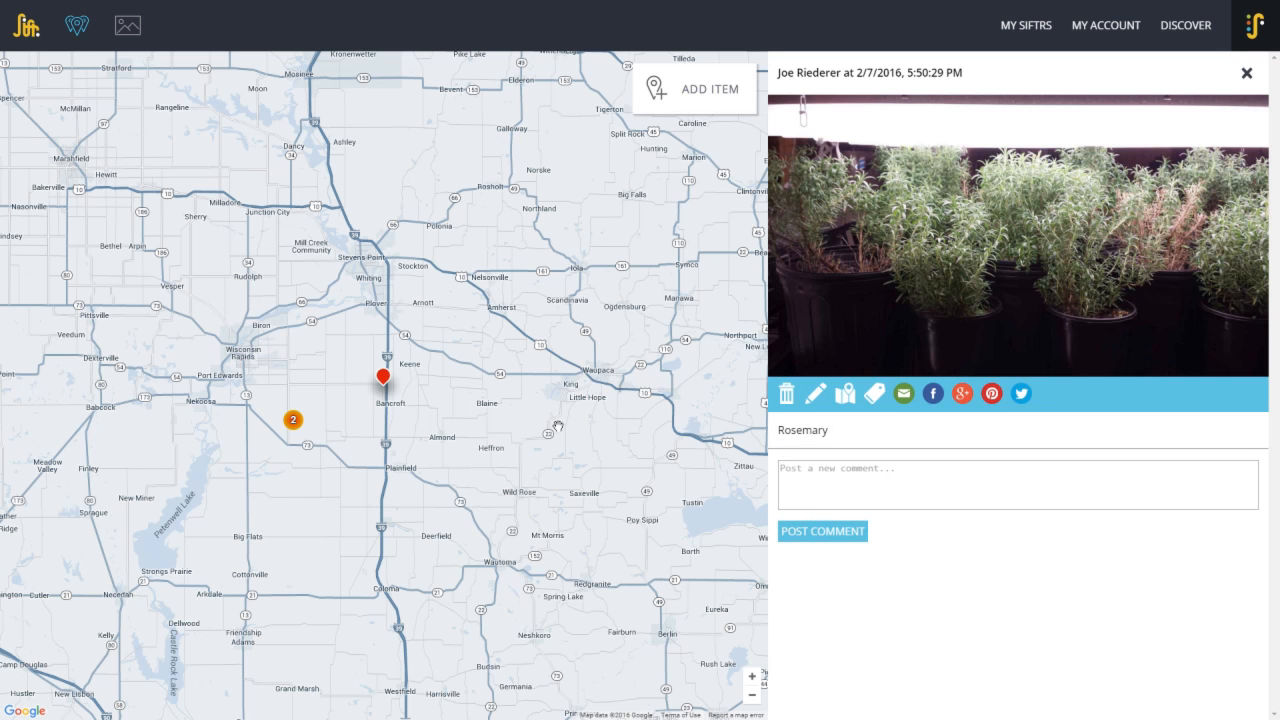
Switch the "Food in the winter" Siftr to the picture gallery view and hide its instructions.
{"action": "left_click_drag", "start_coordinate": [565, 428], "coordinate": [645, 421]}
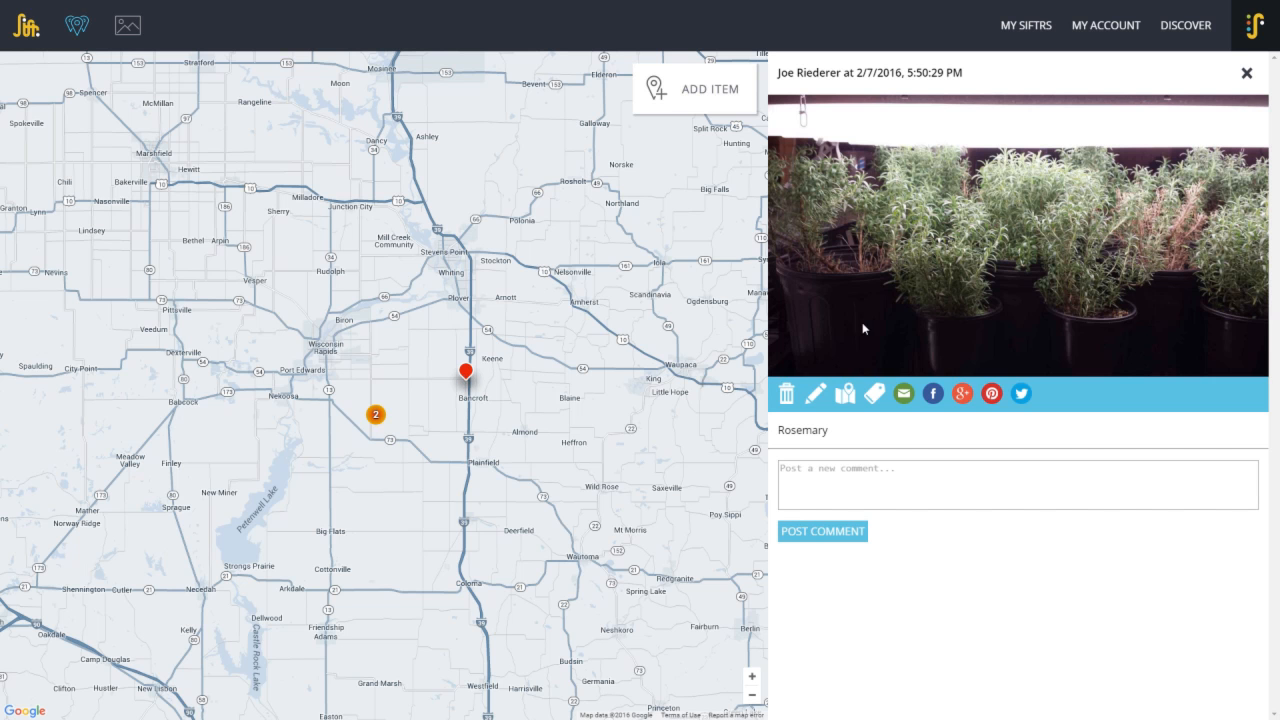
{"action": "key", "text": "F11"}
{"action": "left_click", "coordinate": [124, 26]}
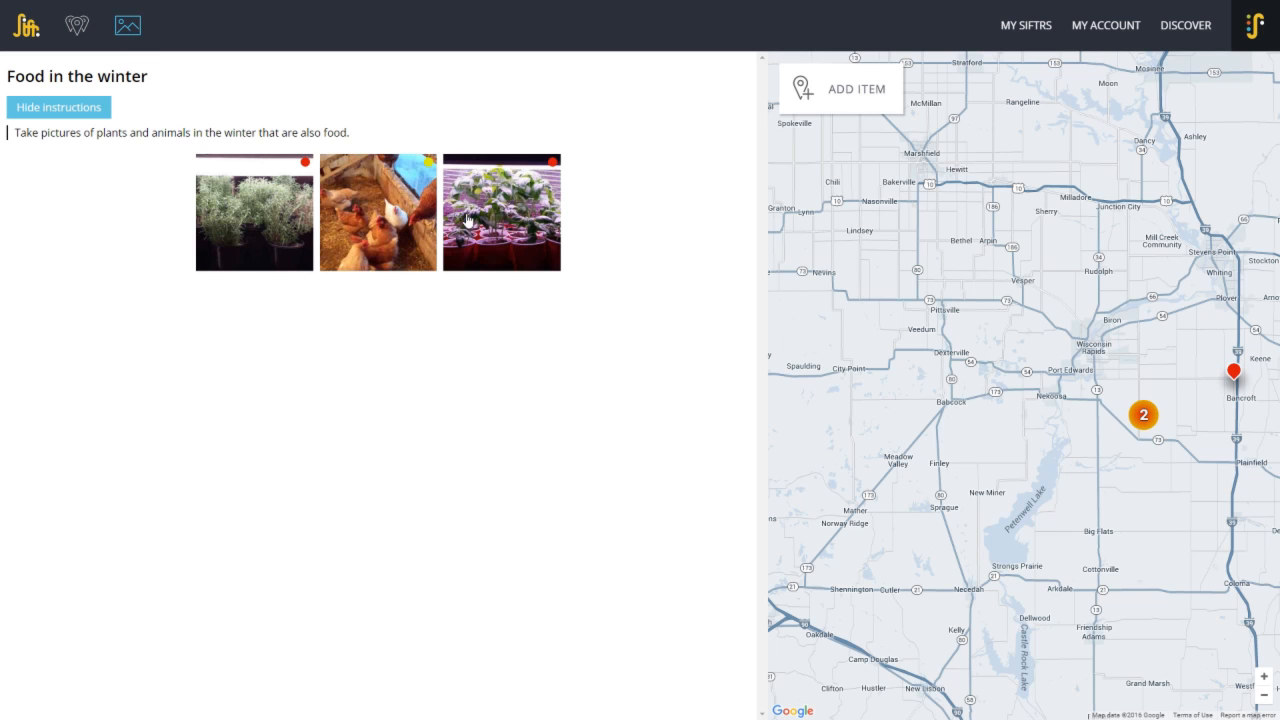
{"action": "left_click", "coordinate": [55, 114]}
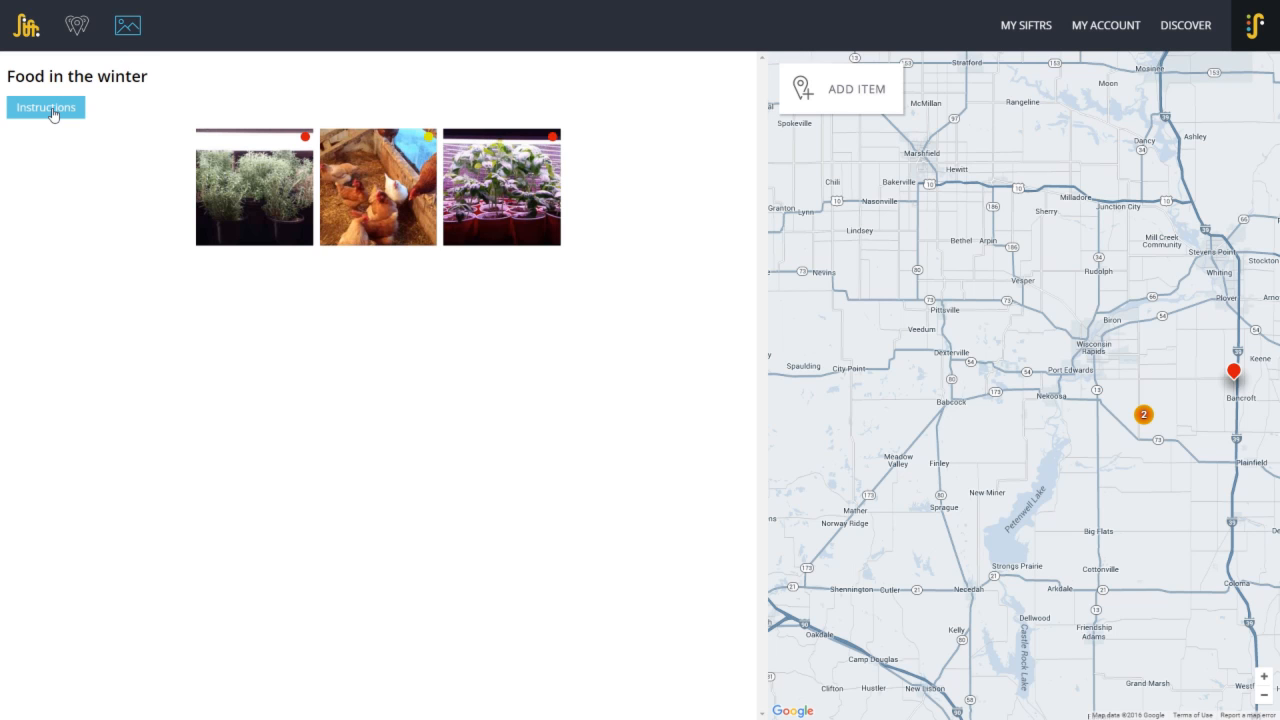
Open "Power to the People: mapping the electrical grid" from the list of own Siftrs and view it full screen.
{"action": "left_click", "coordinate": [1041, 31]}
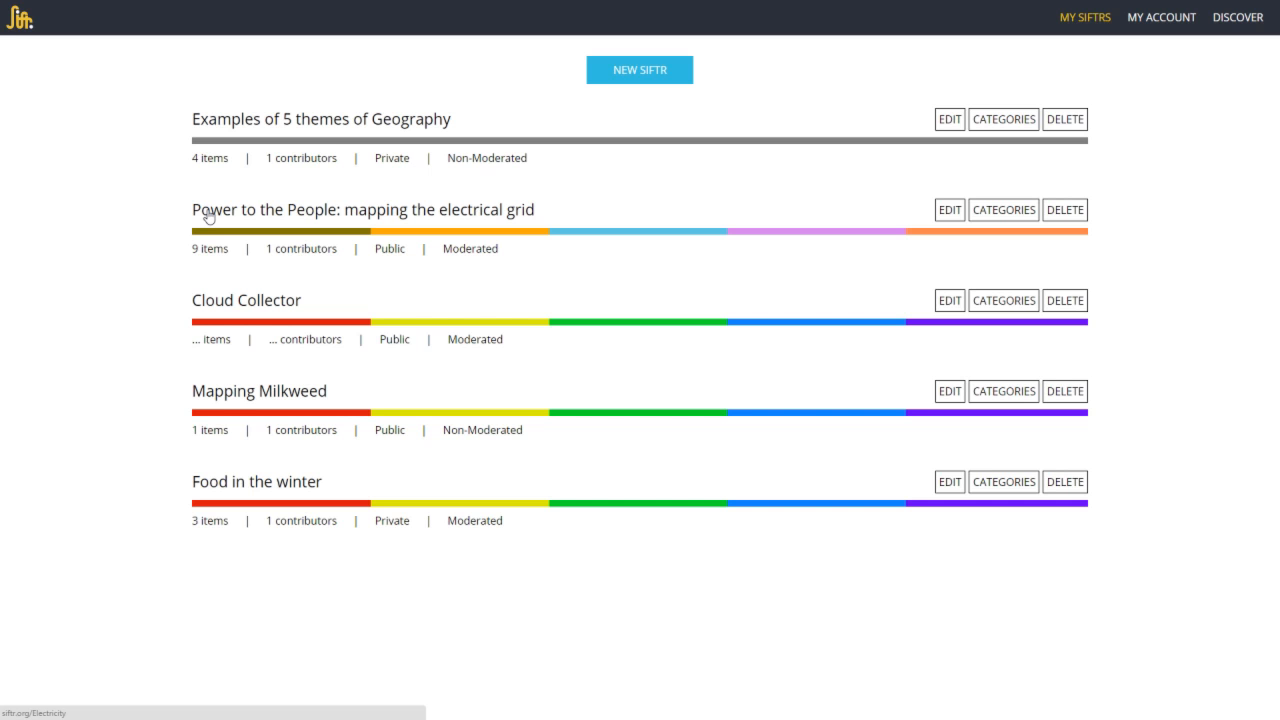
{"action": "left_click", "coordinate": [207, 216]}
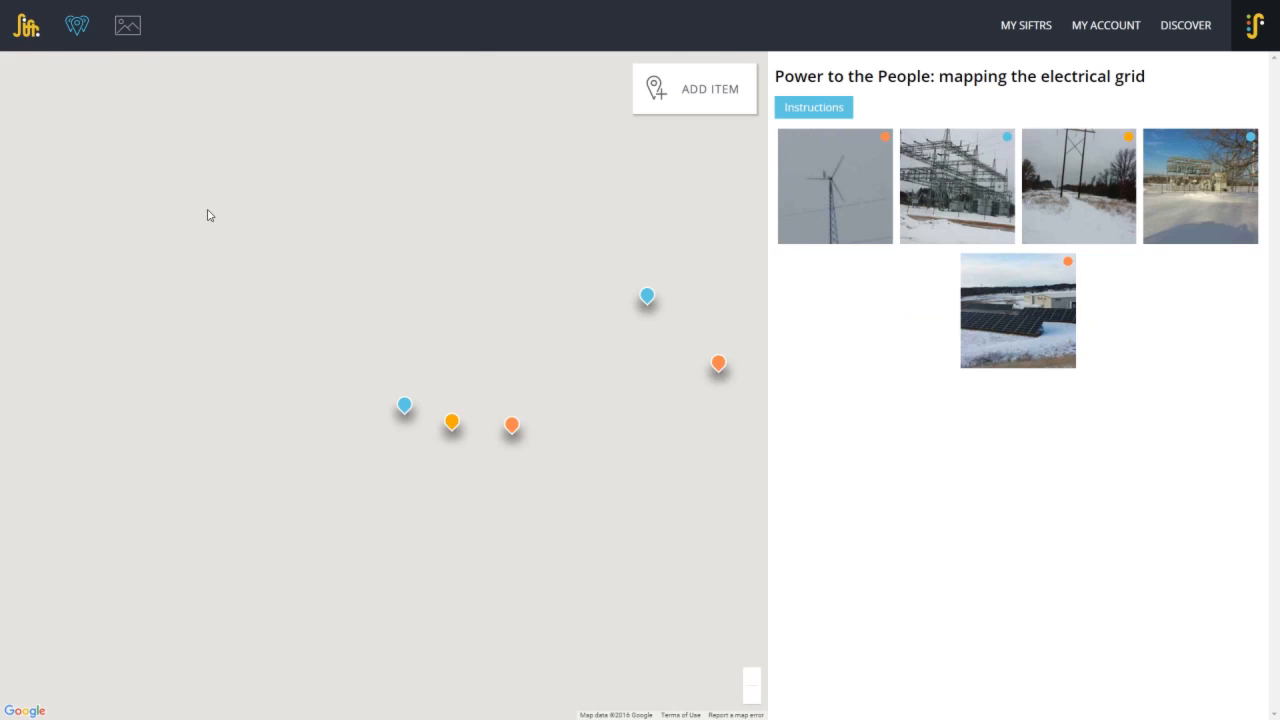
{"action": "key", "text": "F11"}
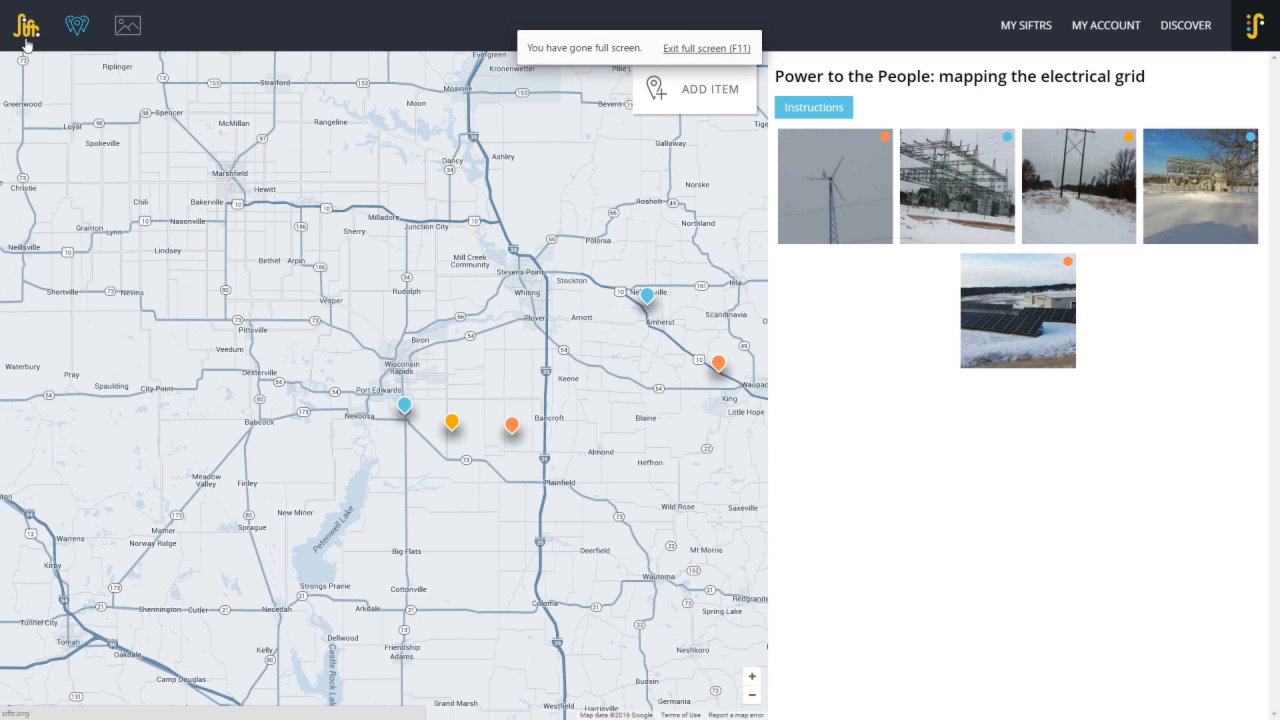
Go to the Siftr home page and open "Sustainable U Siftr" from the popular Siftrs on the Discover page.
{"action": "left_click", "coordinate": [27, 30]}
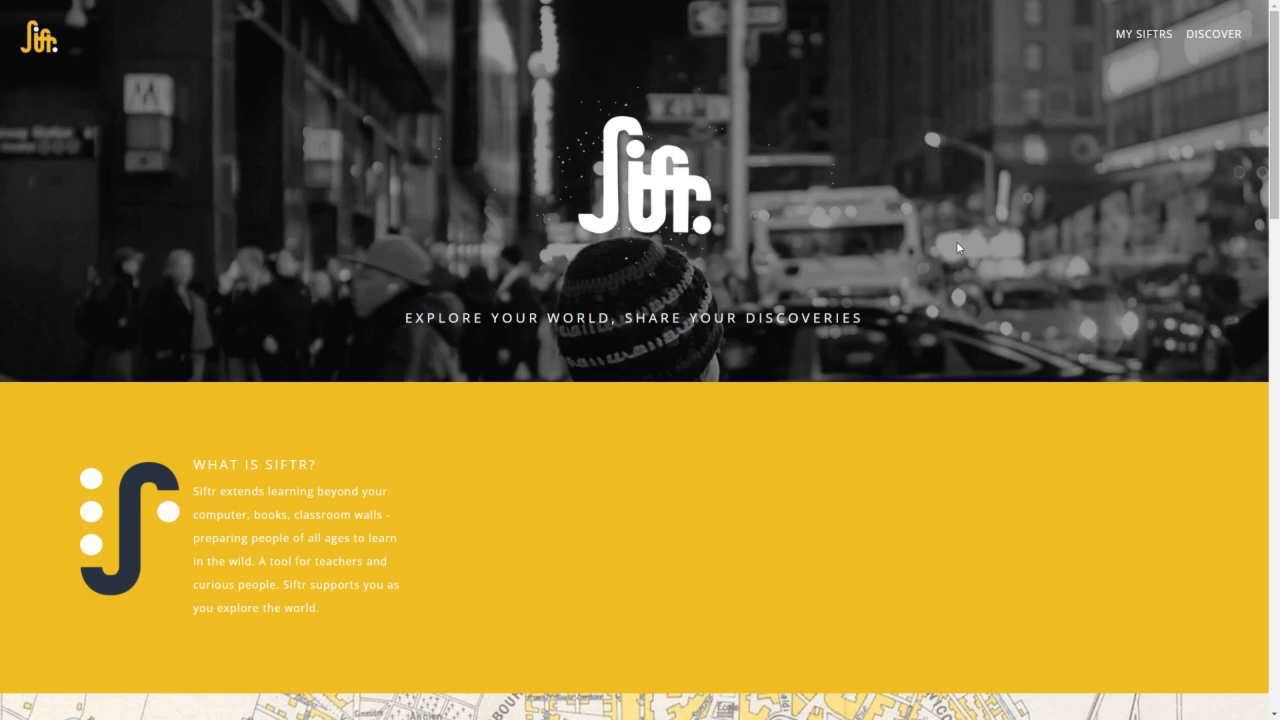
{"action": "left_click", "coordinate": [1217, 40]}
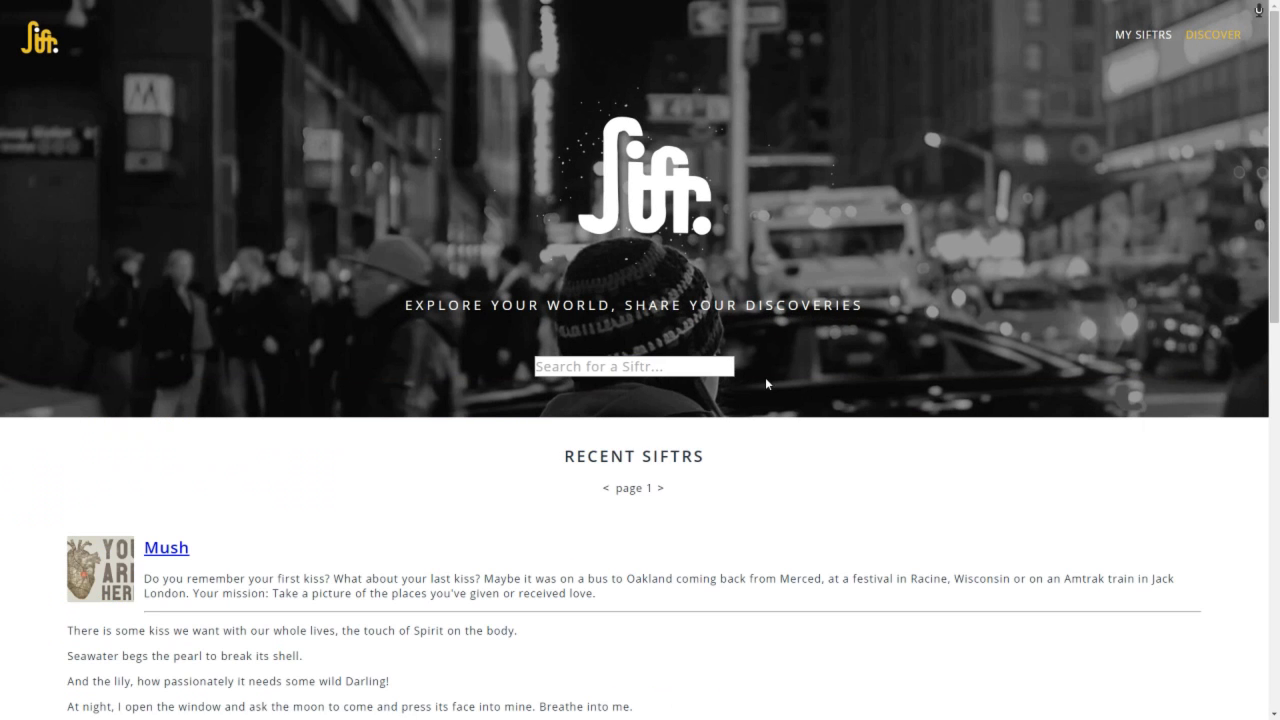
{"action": "scroll", "coordinate": [772, 445], "scroll_direction": "down", "scroll_amount": 1}
{"action": "scroll", "coordinate": [772, 445], "scroll_direction": "down", "scroll_amount": 3}
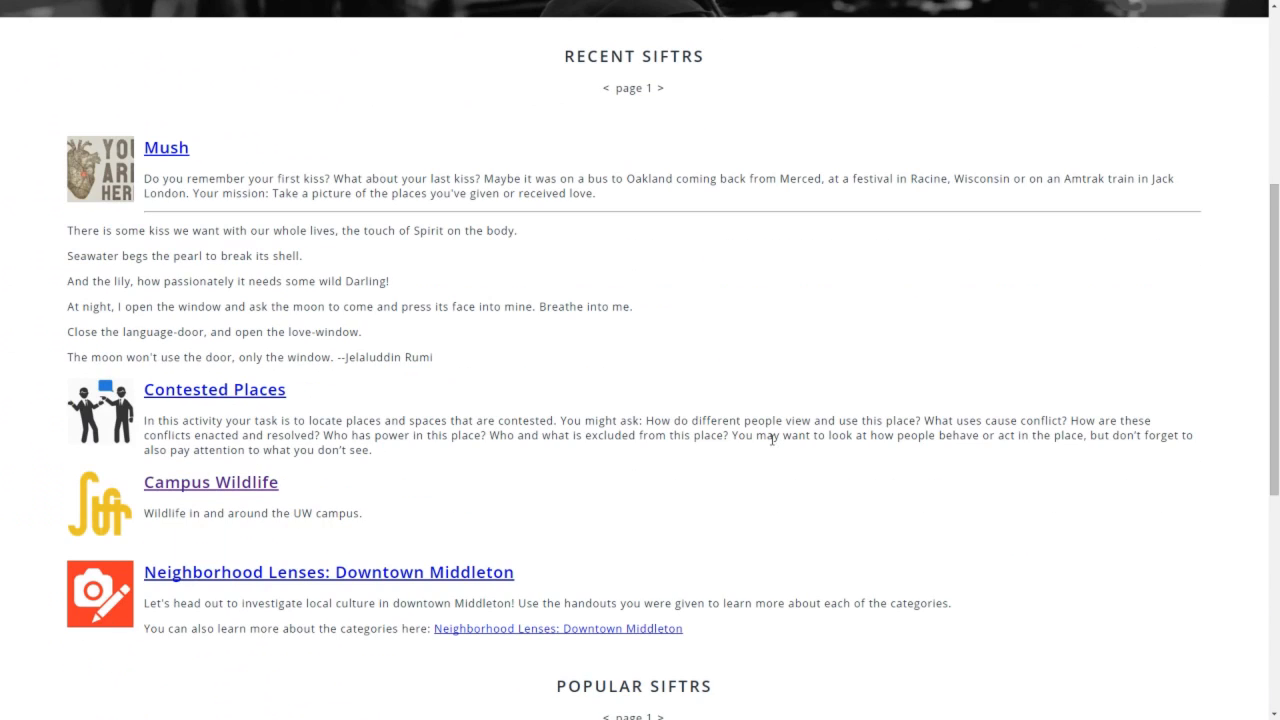
{"action": "scroll", "coordinate": [772, 440], "scroll_direction": "down", "scroll_amount": 2}
{"action": "scroll", "coordinate": [771, 446], "scroll_direction": "down", "scroll_amount": 1}
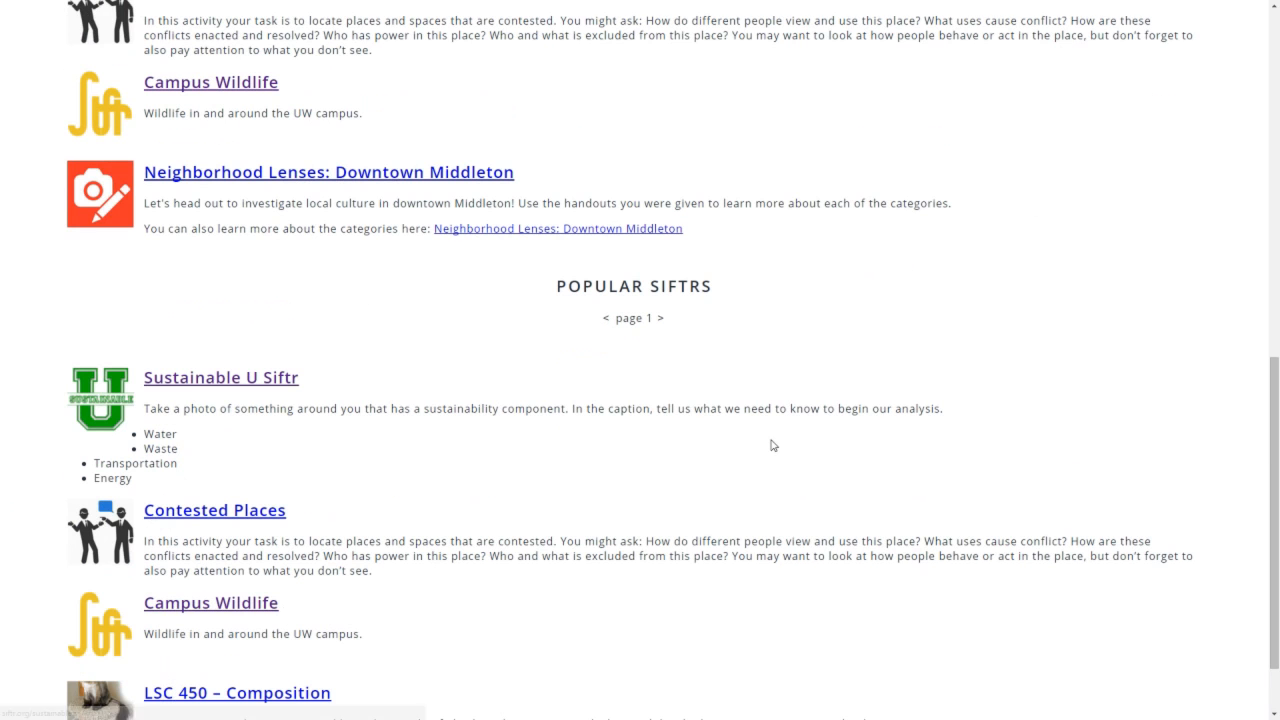
{"action": "left_click", "coordinate": [190, 380]}
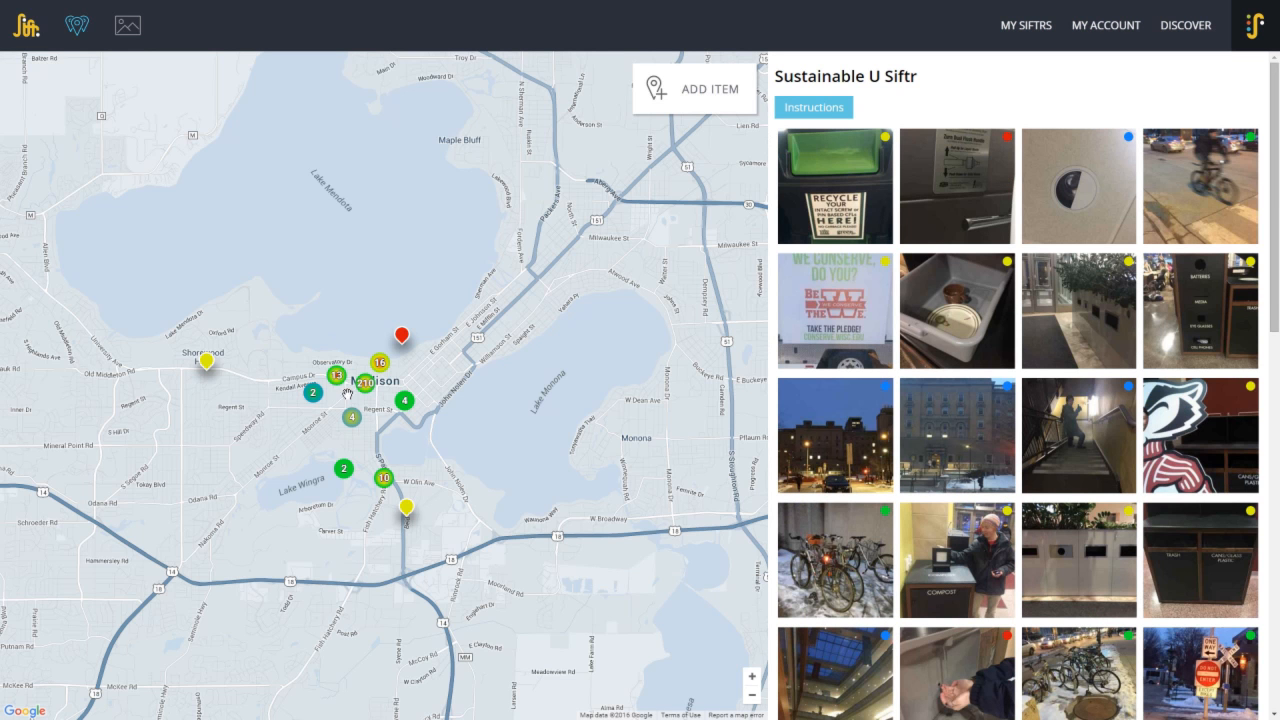
Show the instructions of "Sustainable U Siftr" and view the photo item of the gray bin with a plate and cup.
{"action": "left_click", "coordinate": [828, 110]}
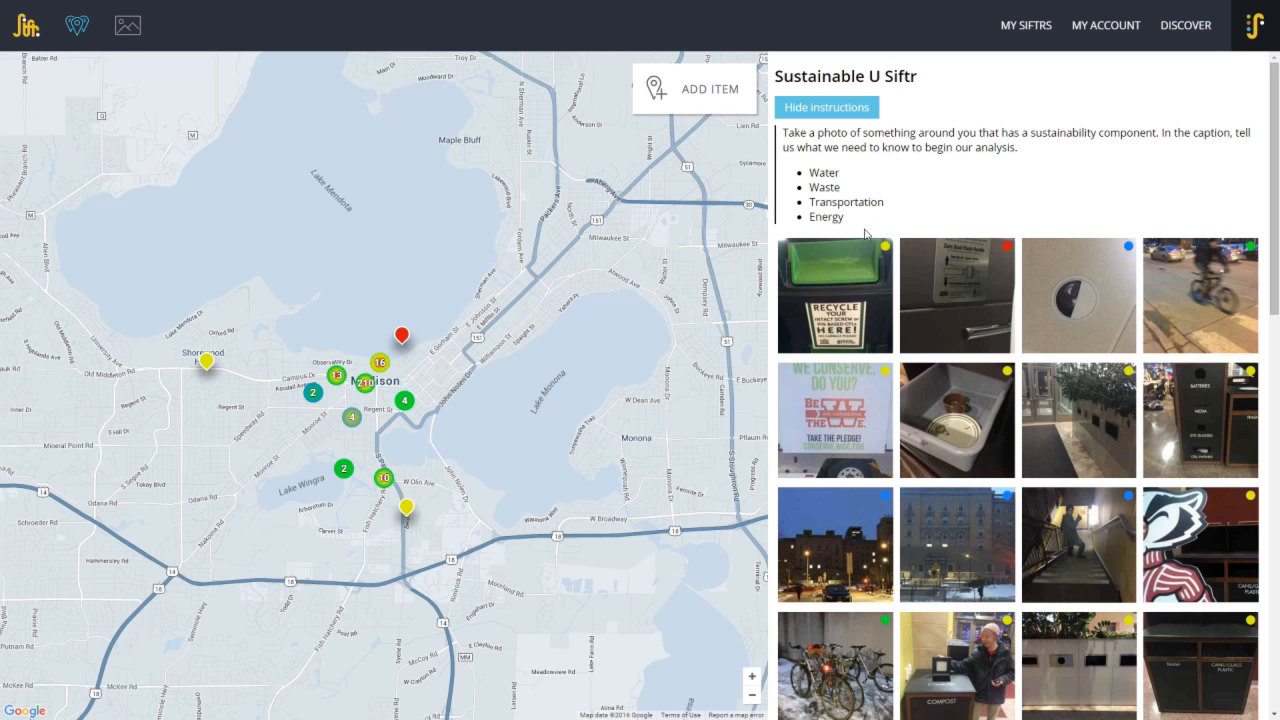
{"action": "left_click", "coordinate": [946, 438]}
{"action": "scroll", "coordinate": [947, 437], "scroll_direction": "down", "scroll_amount": 2}
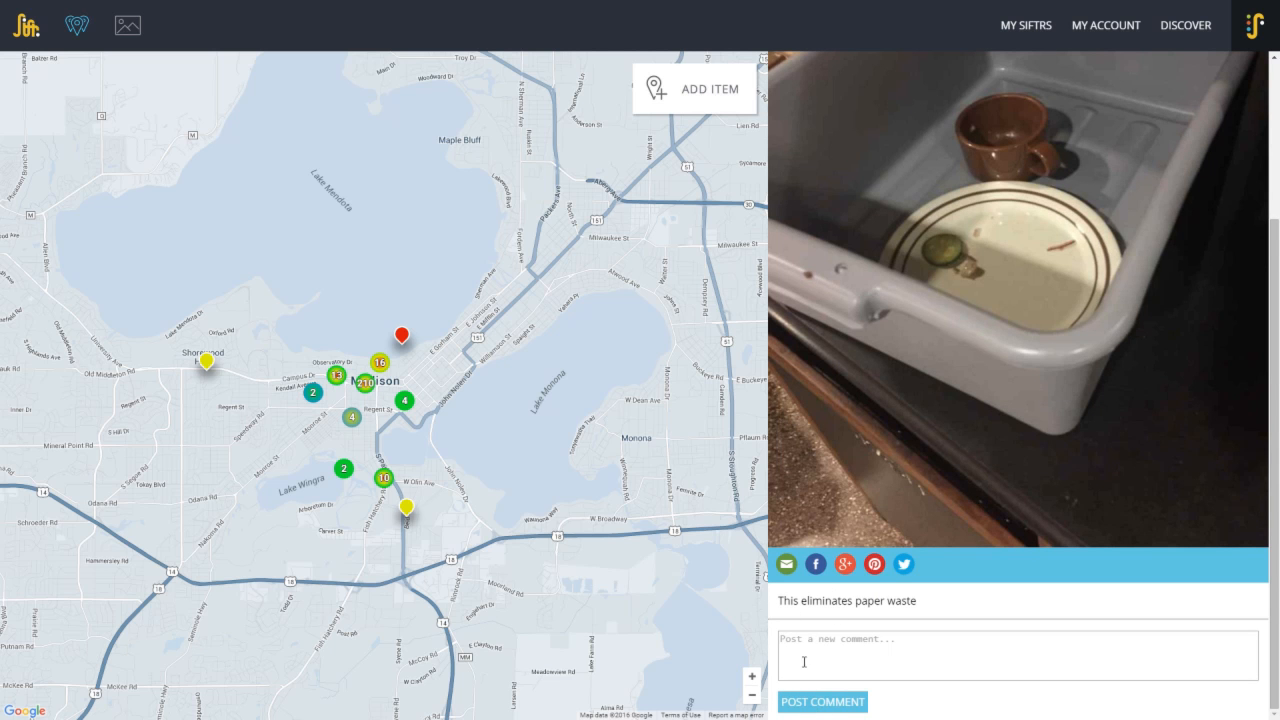
{"action": "left_click", "coordinate": [968, 470]}
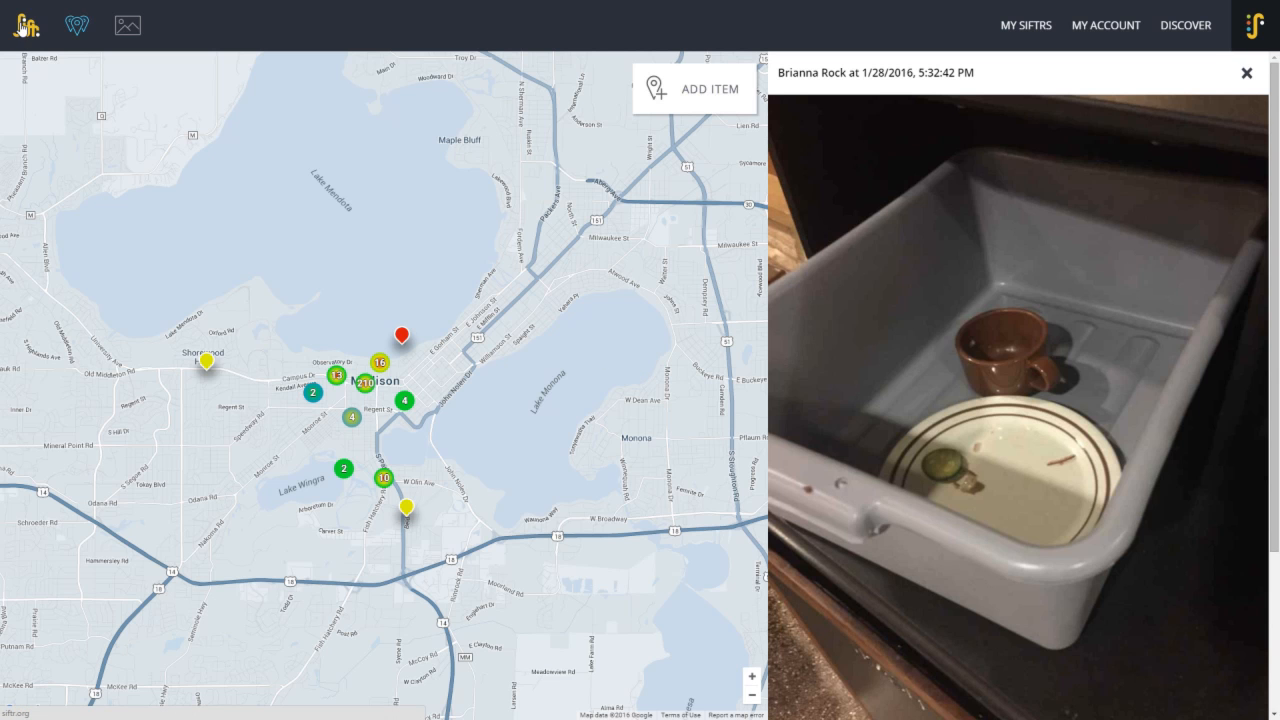
Return to the Discover page and browse the recent and popular Siftrs.
{"action": "left_click", "coordinate": [1173, 27]}
{"action": "scroll", "coordinate": [616, 400], "scroll_direction": "down", "scroll_amount": 4}
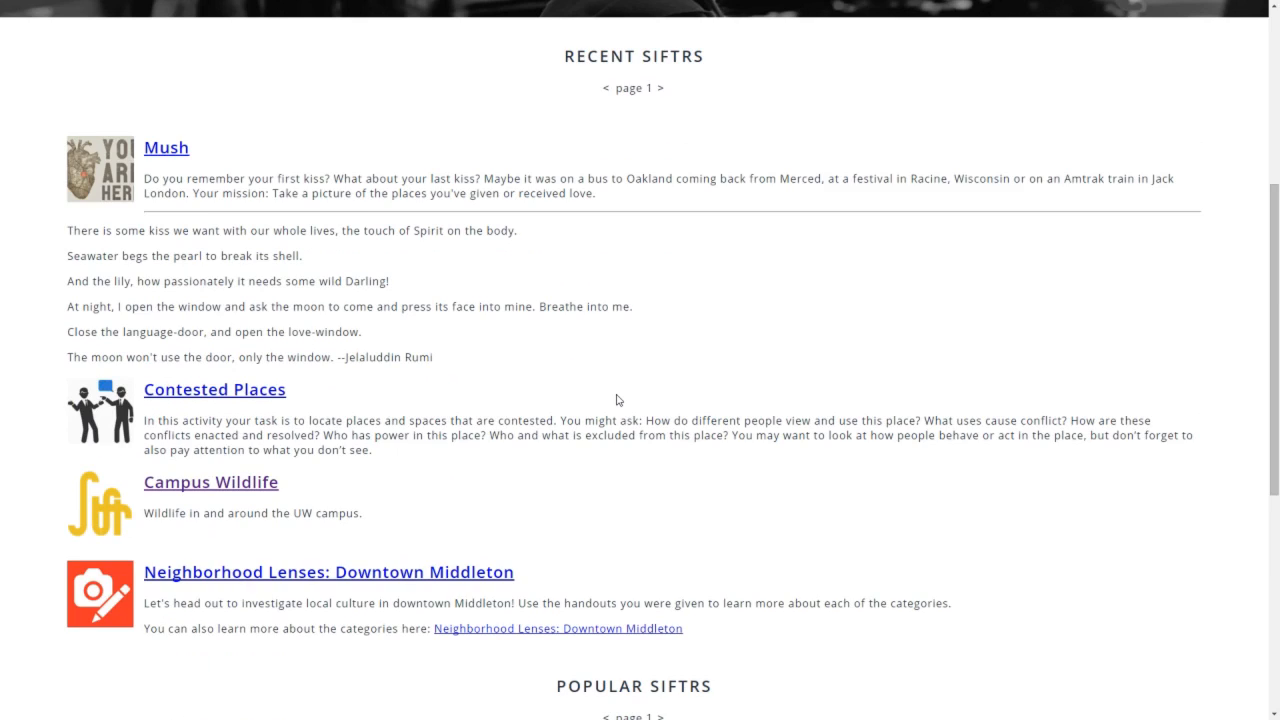
{"action": "scroll", "coordinate": [616, 400], "scroll_direction": "down", "scroll_amount": 5}
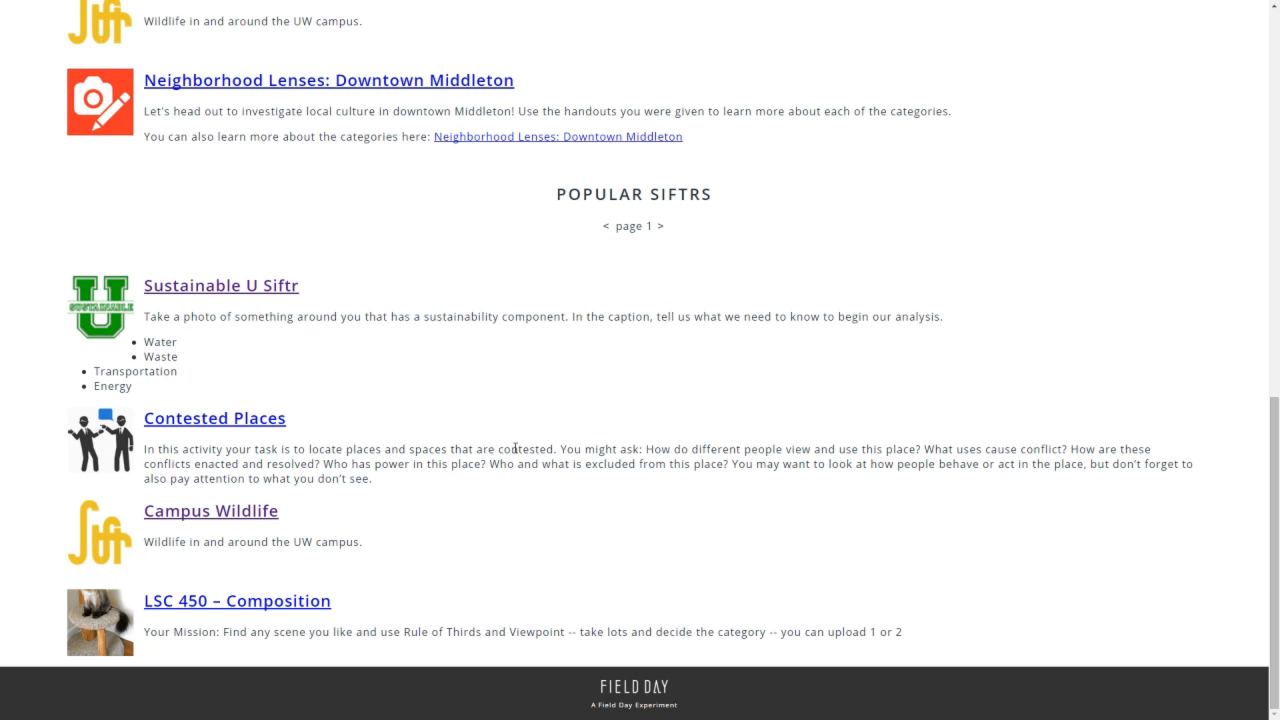
{"action": "scroll", "coordinate": [515, 448], "scroll_direction": "up", "scroll_amount": 5}
{"action": "scroll", "coordinate": [642, 432], "scroll_direction": "up", "scroll_amount": 4}
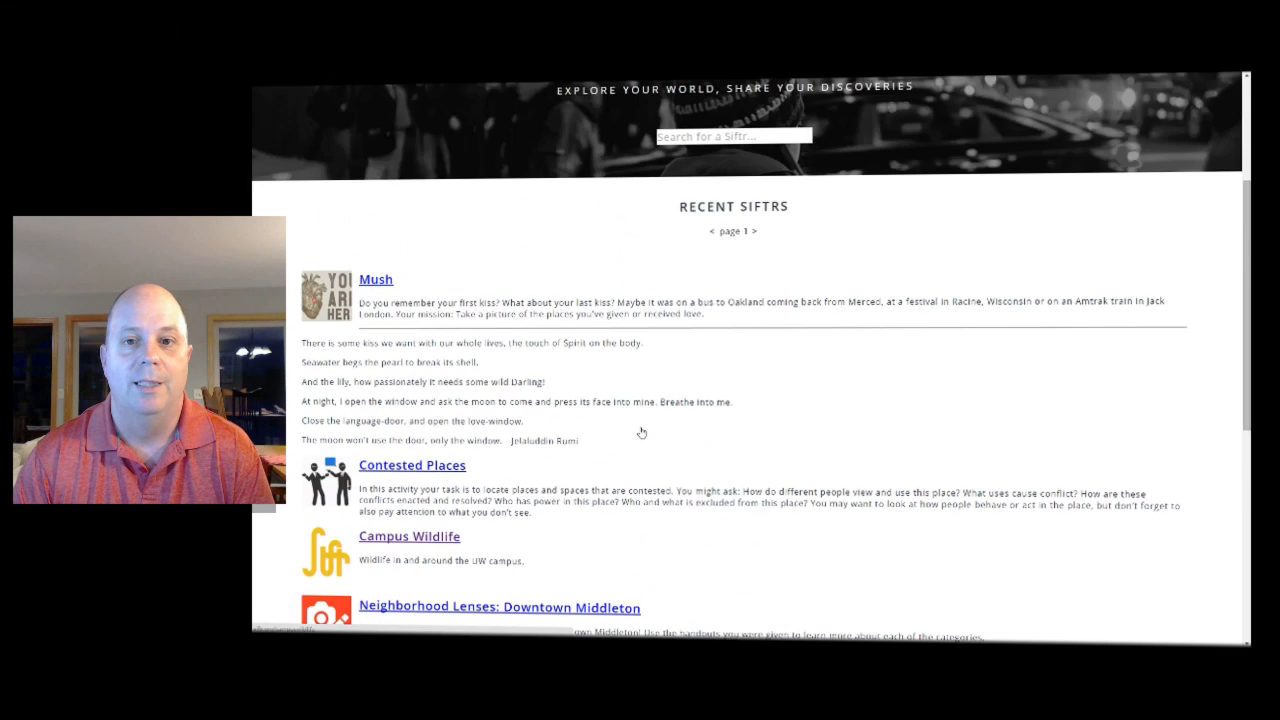